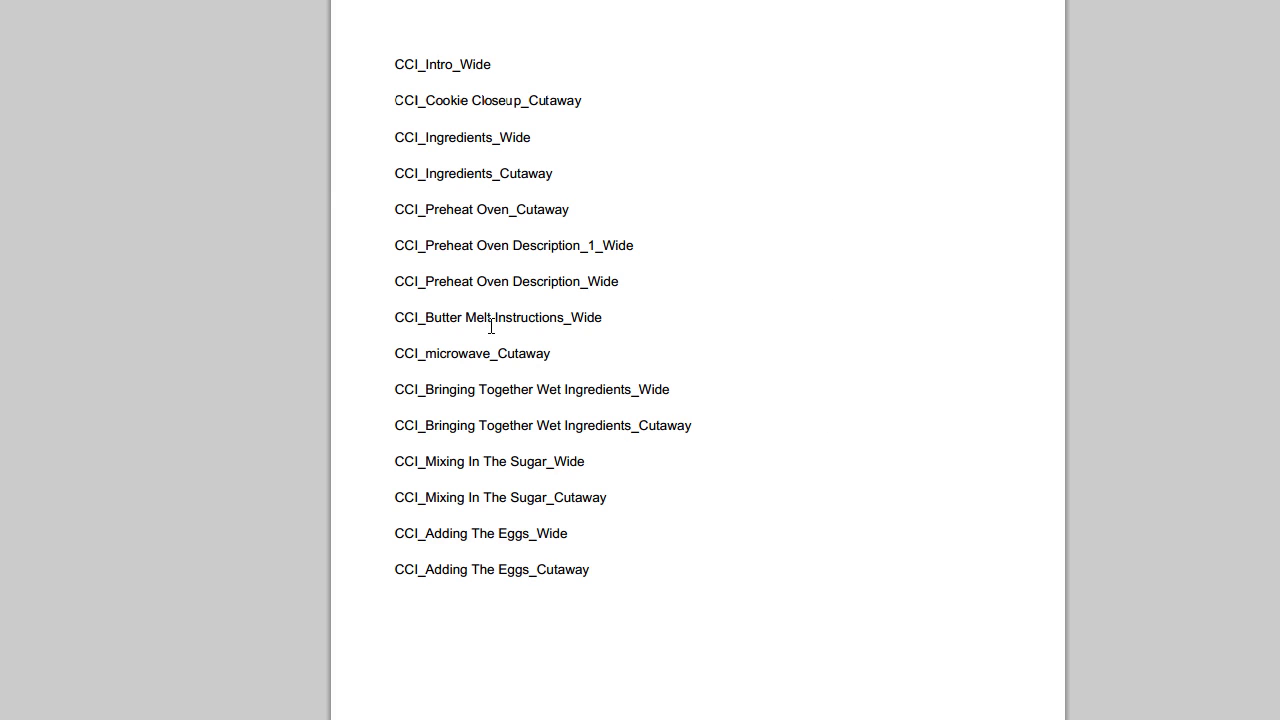
# Step: Examine the first two shot names in the shot list, CCI_Intro_Wide and CCI_Cookie Closeup_Cutaway
pyautogui.moveTo(395, 62); pyautogui.dragTo(510, 60)
pyautogui.click(530, 78)
pyautogui.moveTo(395, 62); pyautogui.dragTo(537, 77)
pyautogui.click(537, 77)
pyautogui.moveTo(396, 100); pyautogui.dragTo(580, 100)
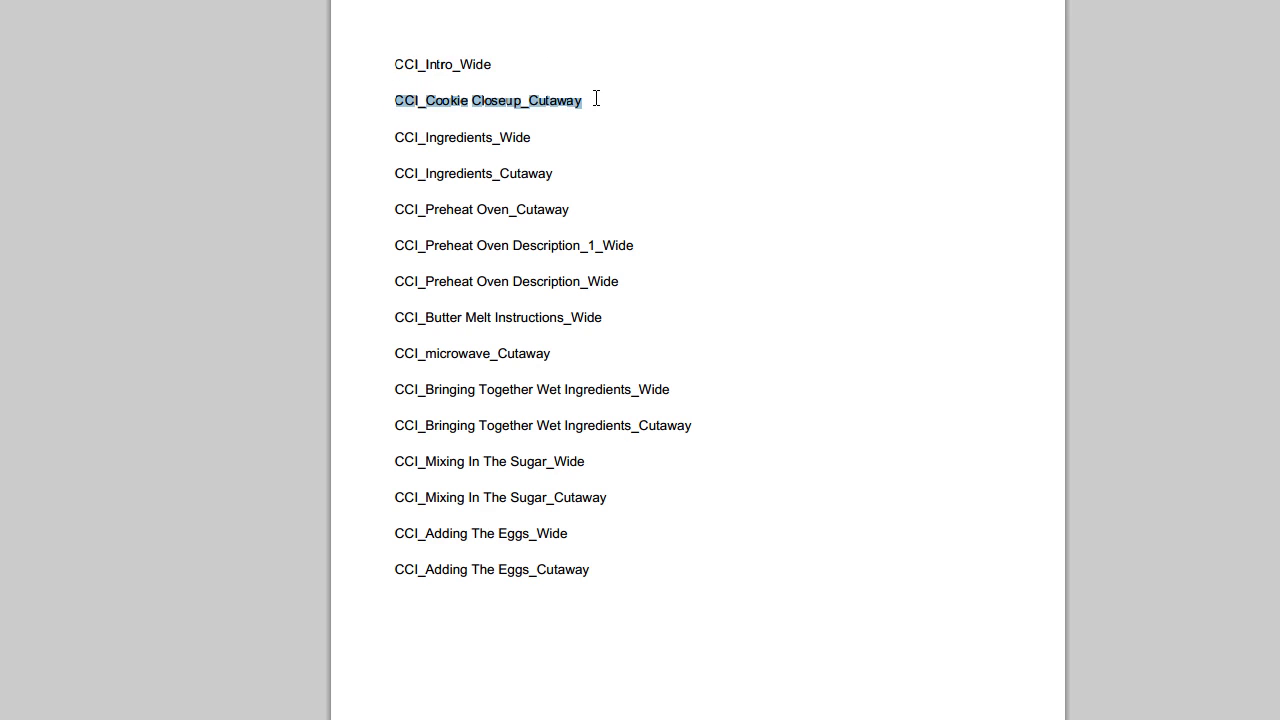
pyautogui.click(596, 114)
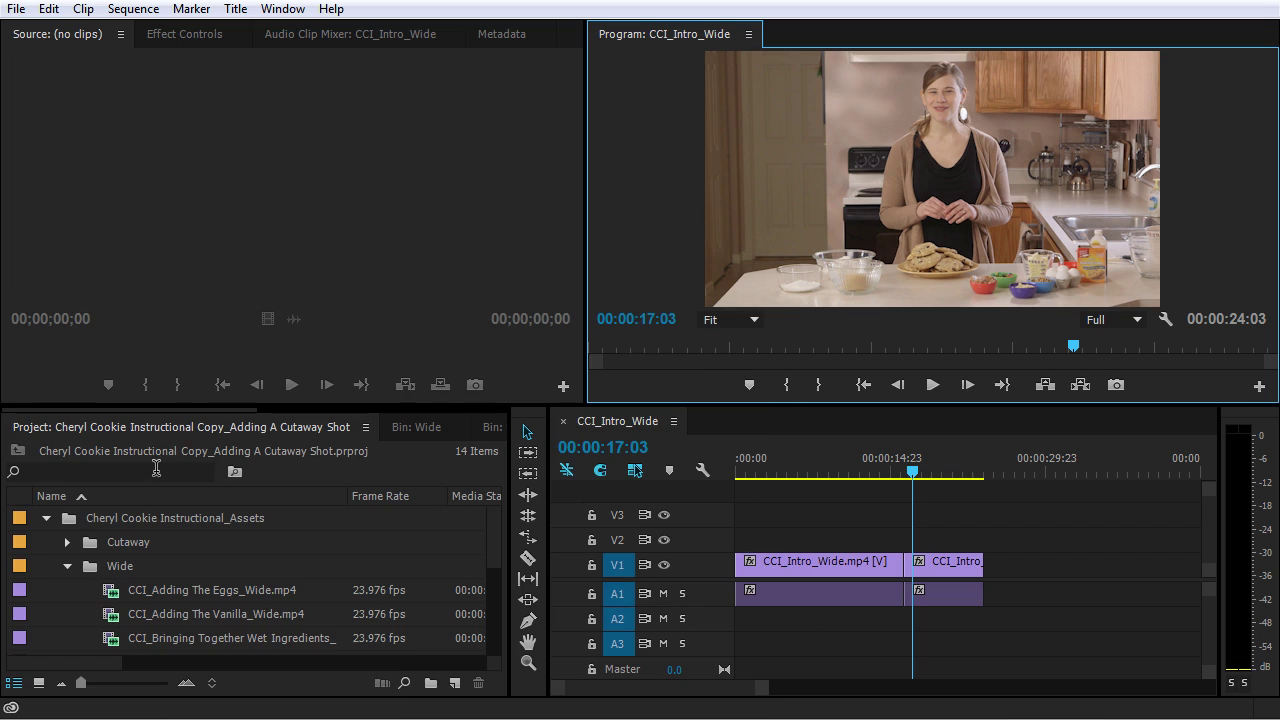
# Step: In Premiere Pro, search the project for "cookie" and open CCI_Cookie Closeup_Cutaway.mp4 in the Source monitor
pyautogui.click(156, 469)
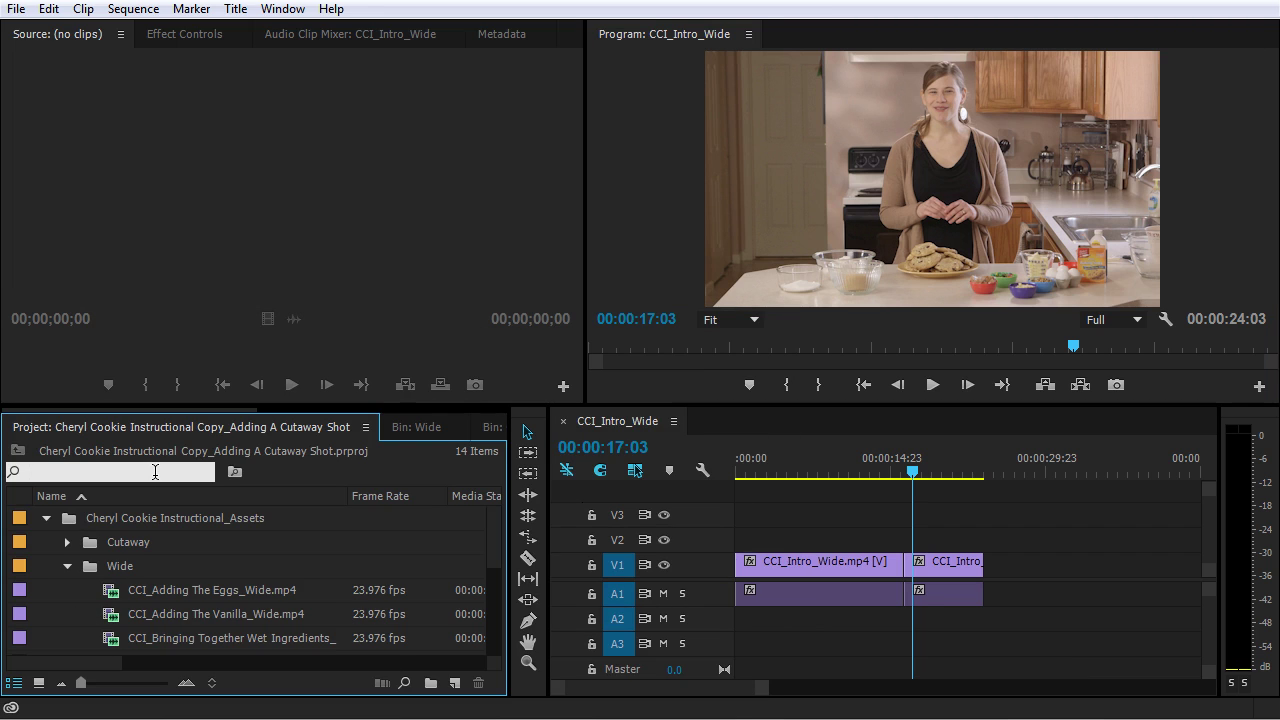
pyautogui.write('cookie')
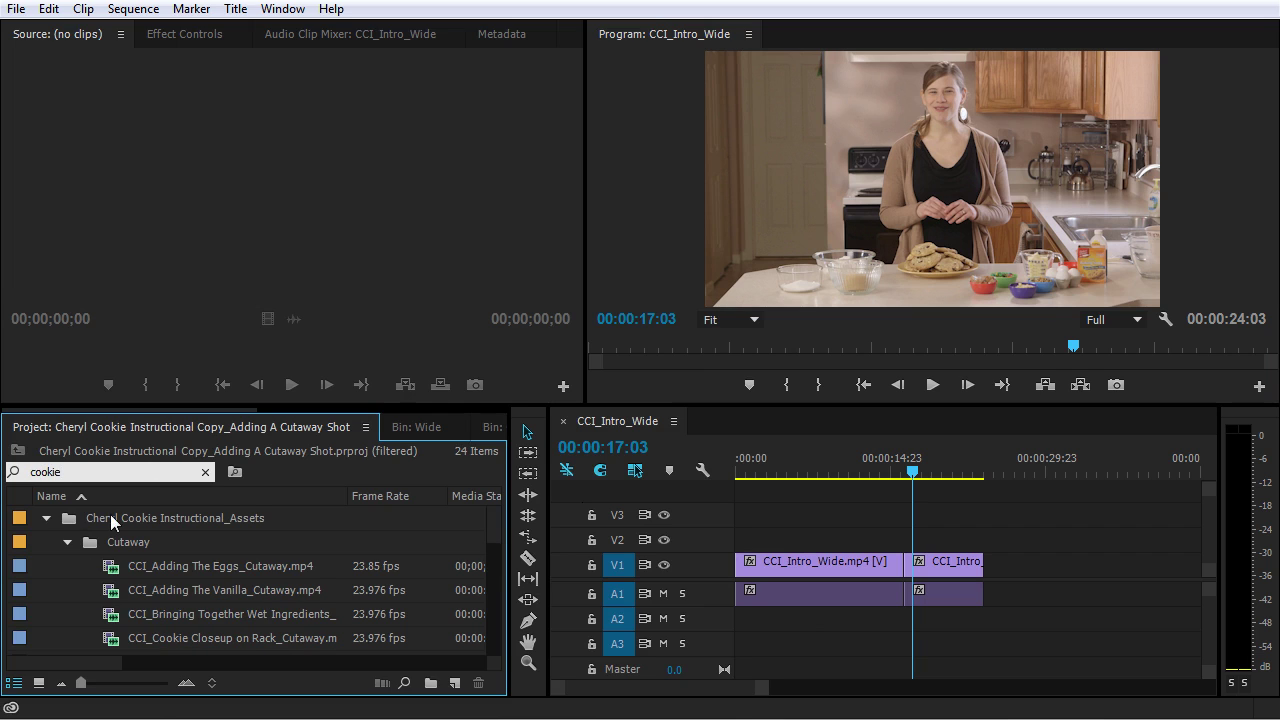
pyautogui.scroll(-2, 495, 524)
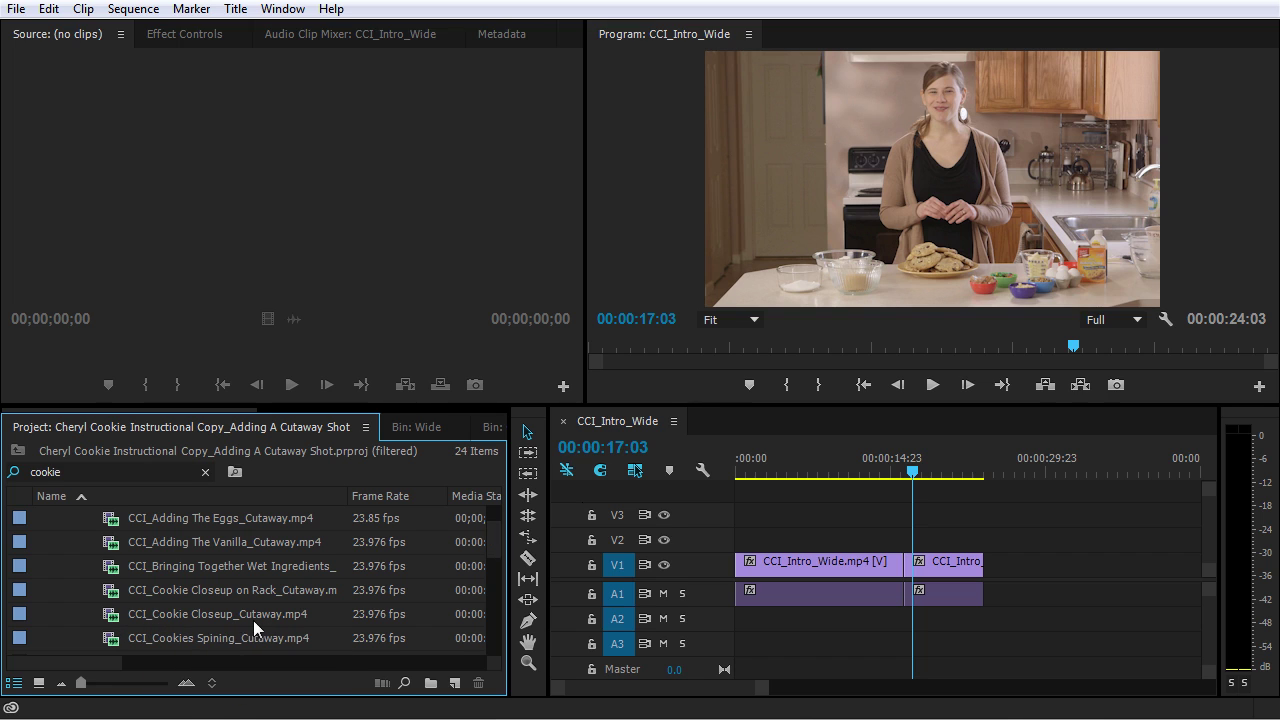
pyautogui.click(151, 618)
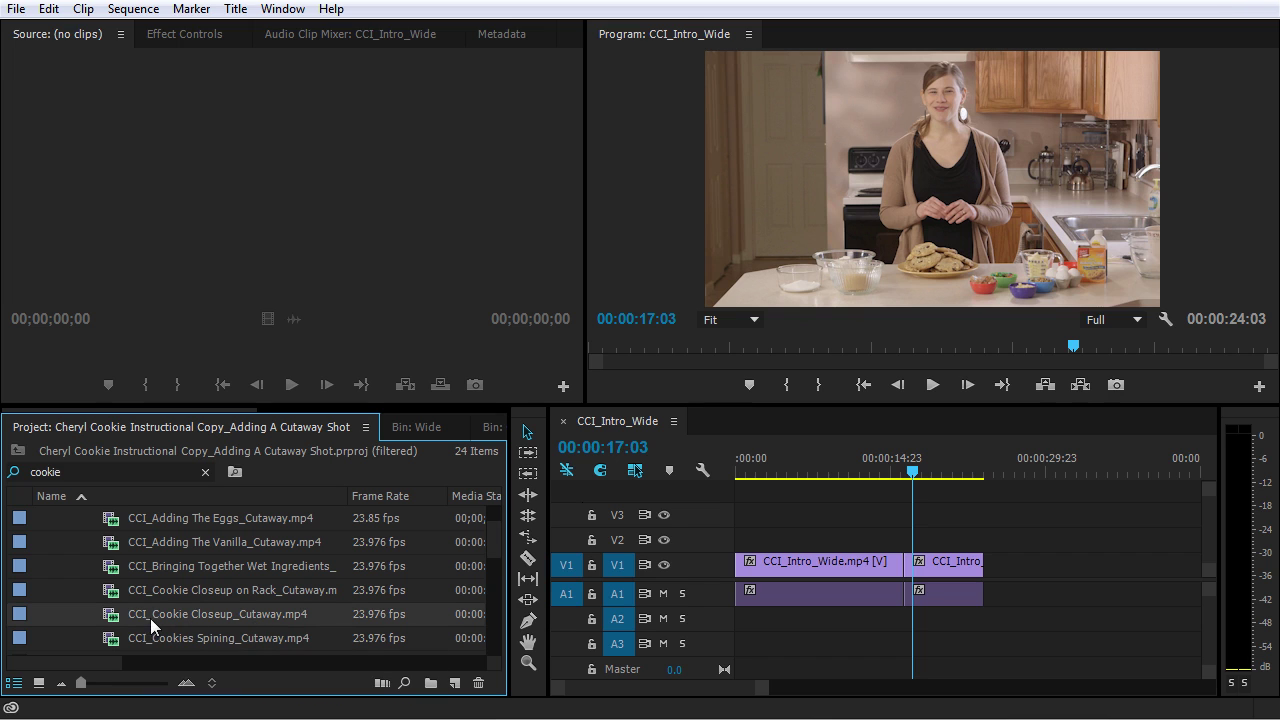
pyautogui.doubleClick(150, 618)
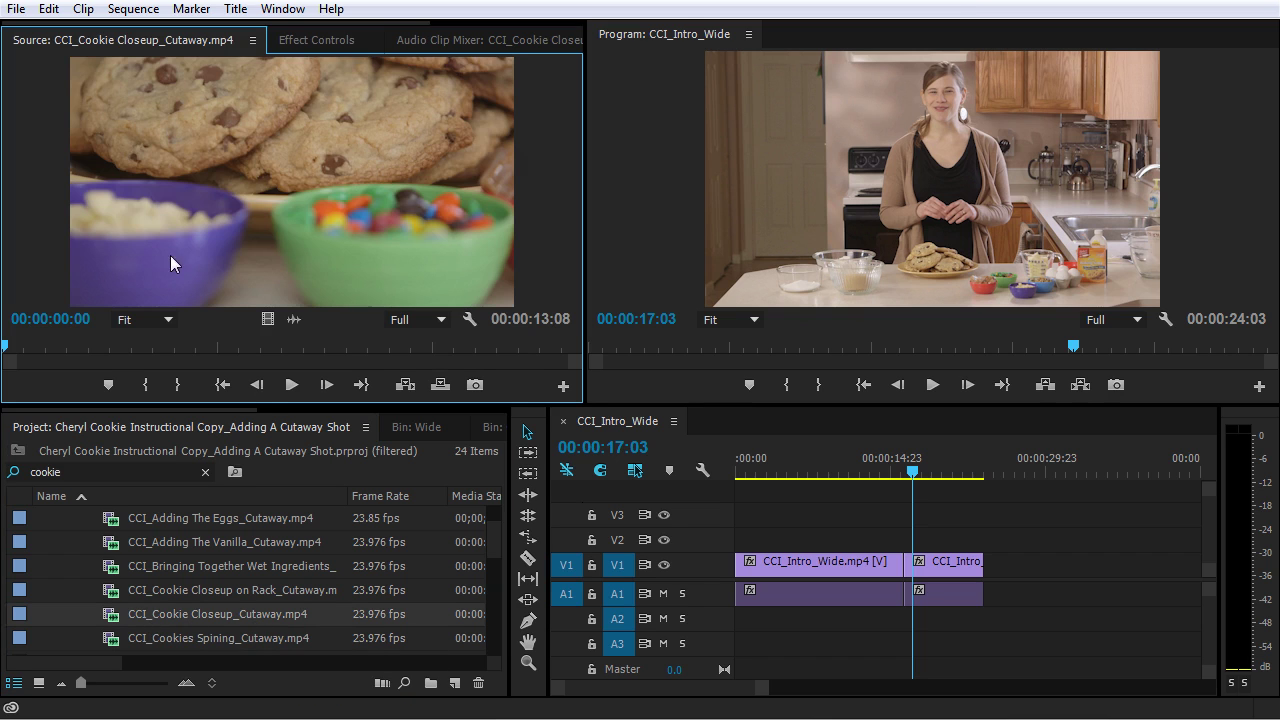
# Step: Mark the source clip's In point at 00:00:02:16 and its Out point at 00:00:10:07
pyautogui.moveTo(55, 340); pyautogui.dragTo(475, 336)
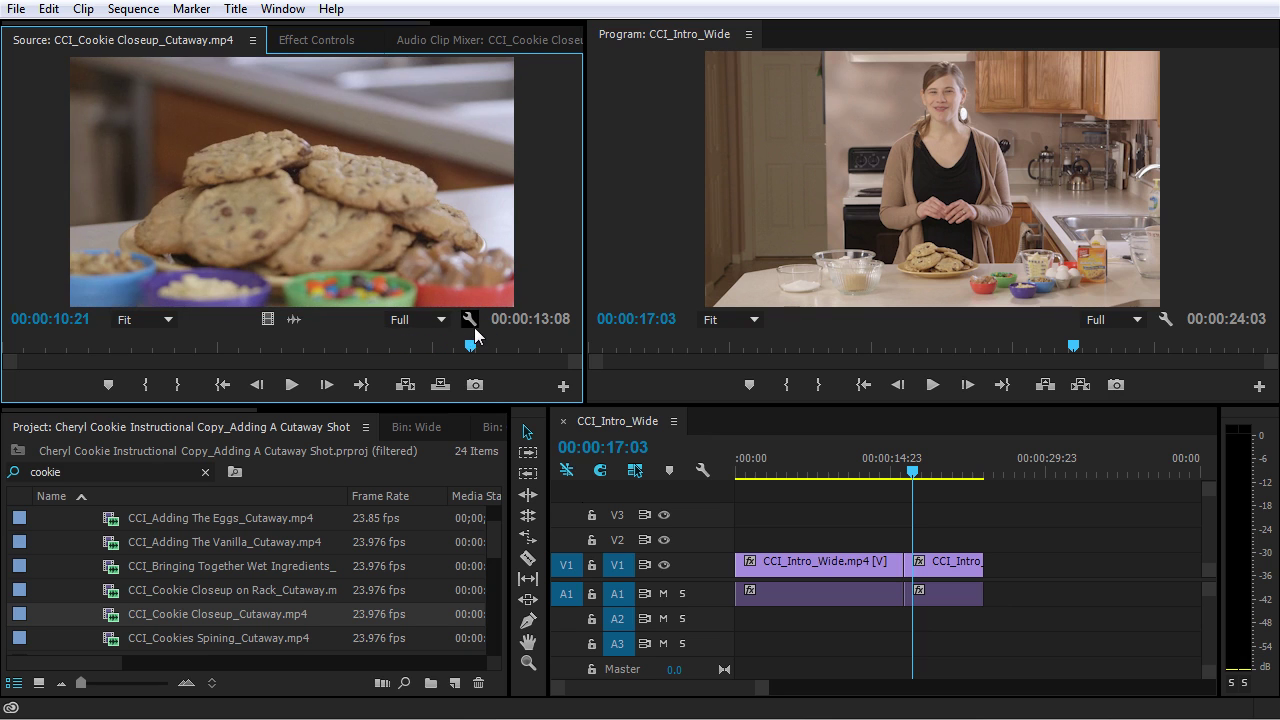
pyautogui.moveTo(475, 348); pyautogui.dragTo(119, 377)
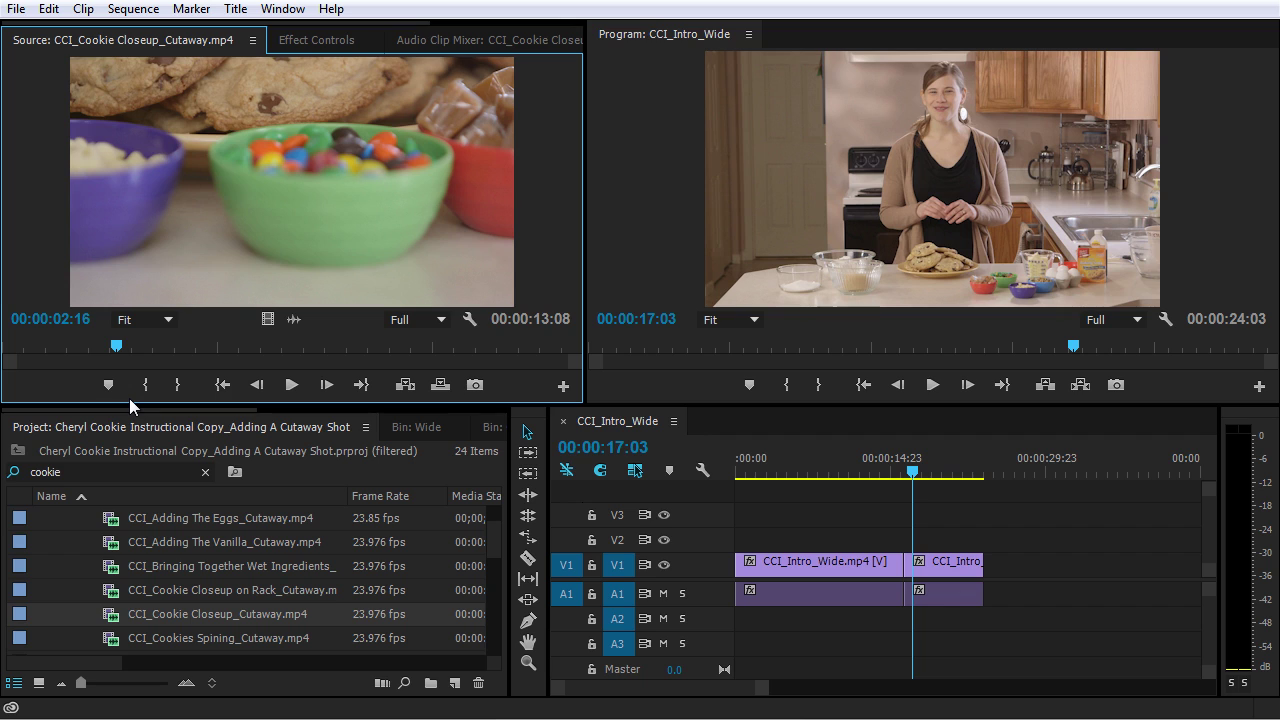
pyautogui.click(143, 386)
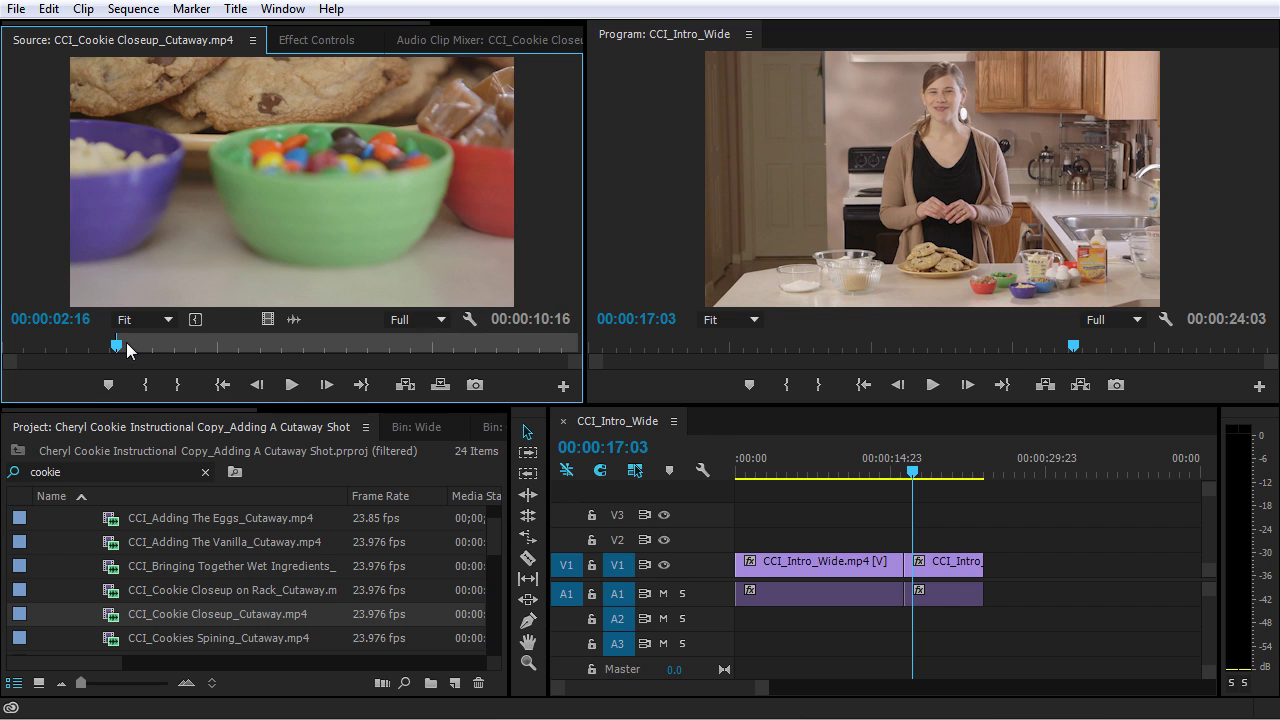
pyautogui.moveTo(126, 341); pyautogui.dragTo(448, 350)
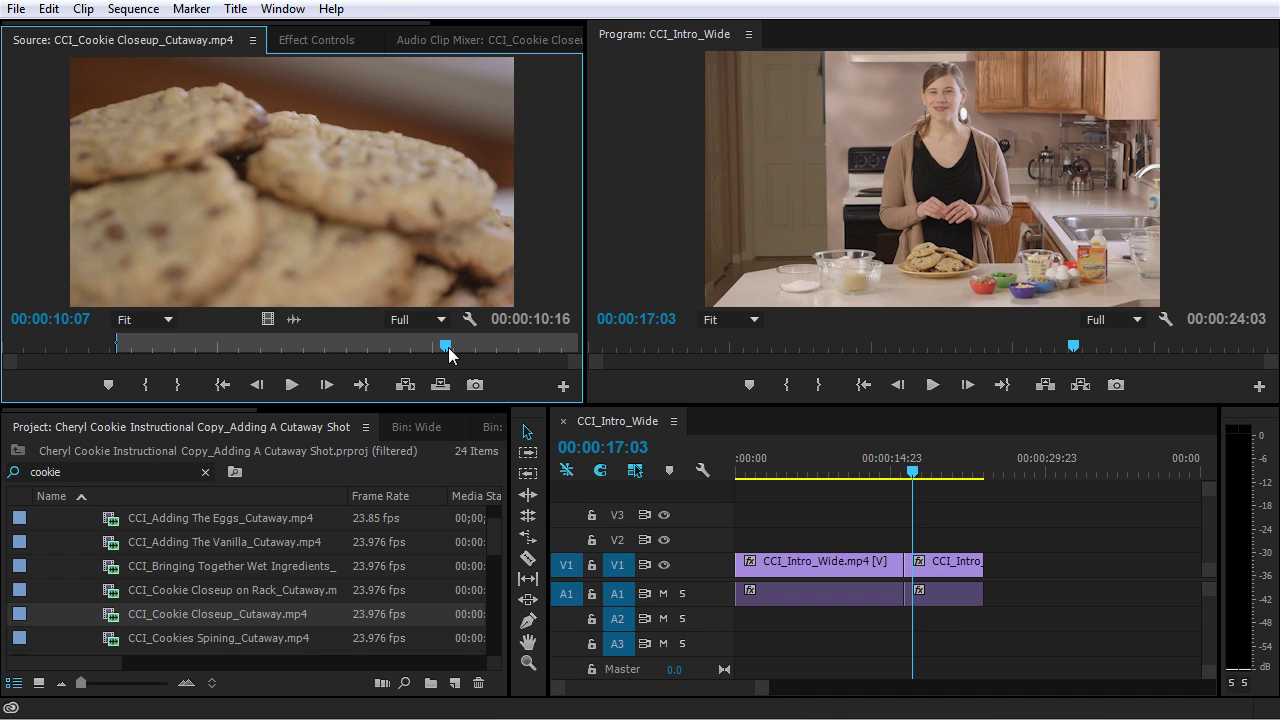
pyautogui.press('o')
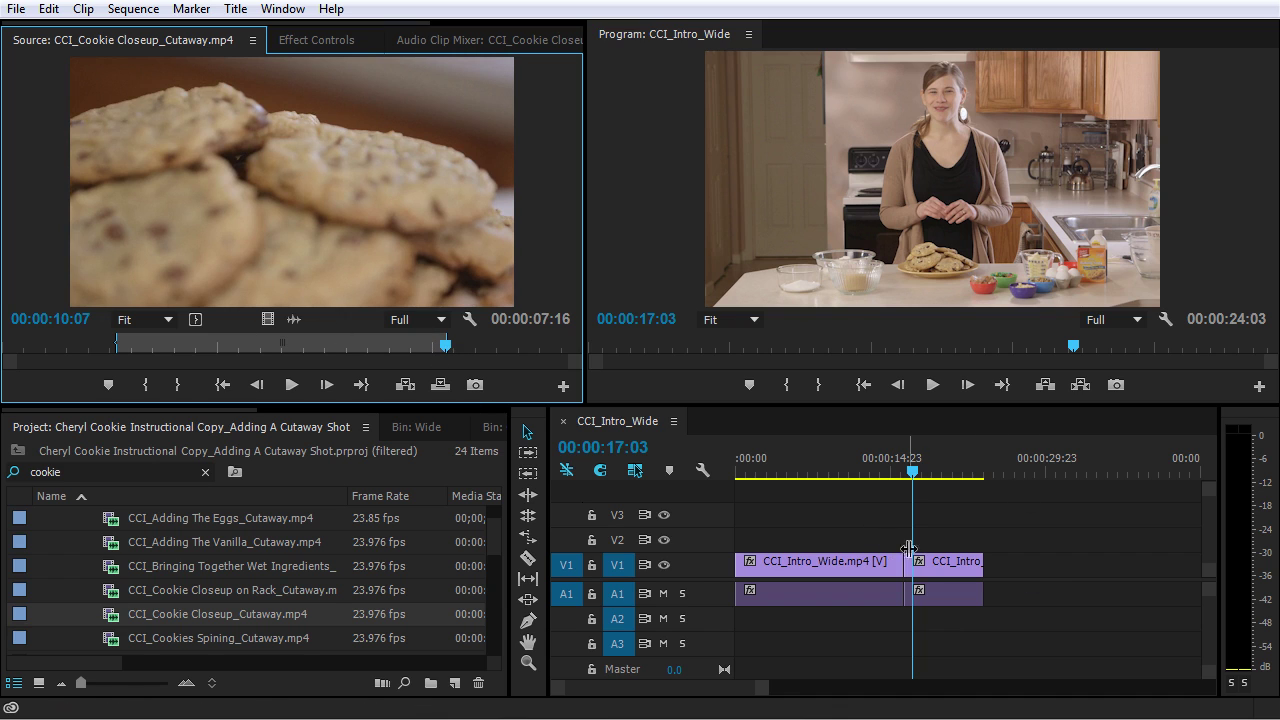
# Step: Place only the video of the marked cookie clip on V2, ending at the cut between the two intro clips at 00:00:16:08
pyautogui.moveTo(910, 473); pyautogui.dragTo(907, 476)
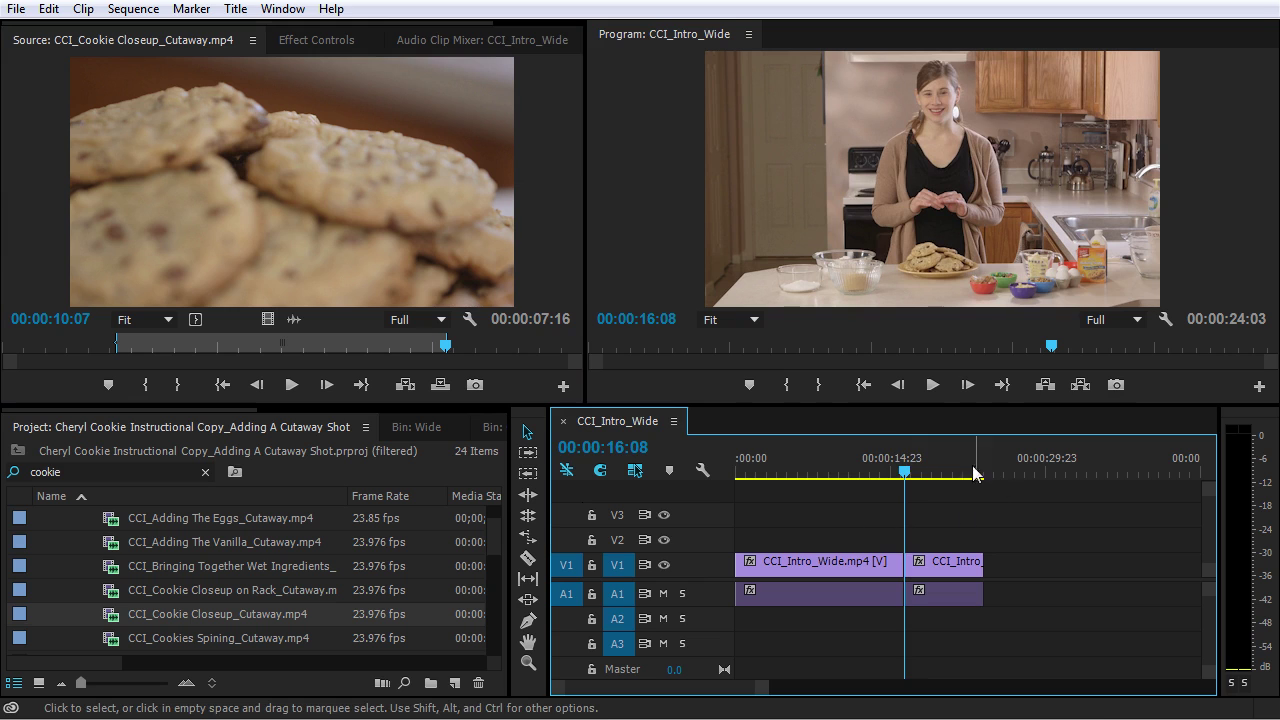
pyautogui.moveTo(903, 473)
pyautogui.mouseDown()
pyautogui.moveTo(877, 473)
pyautogui.moveTo(903, 473)
pyautogui.mouseUp()
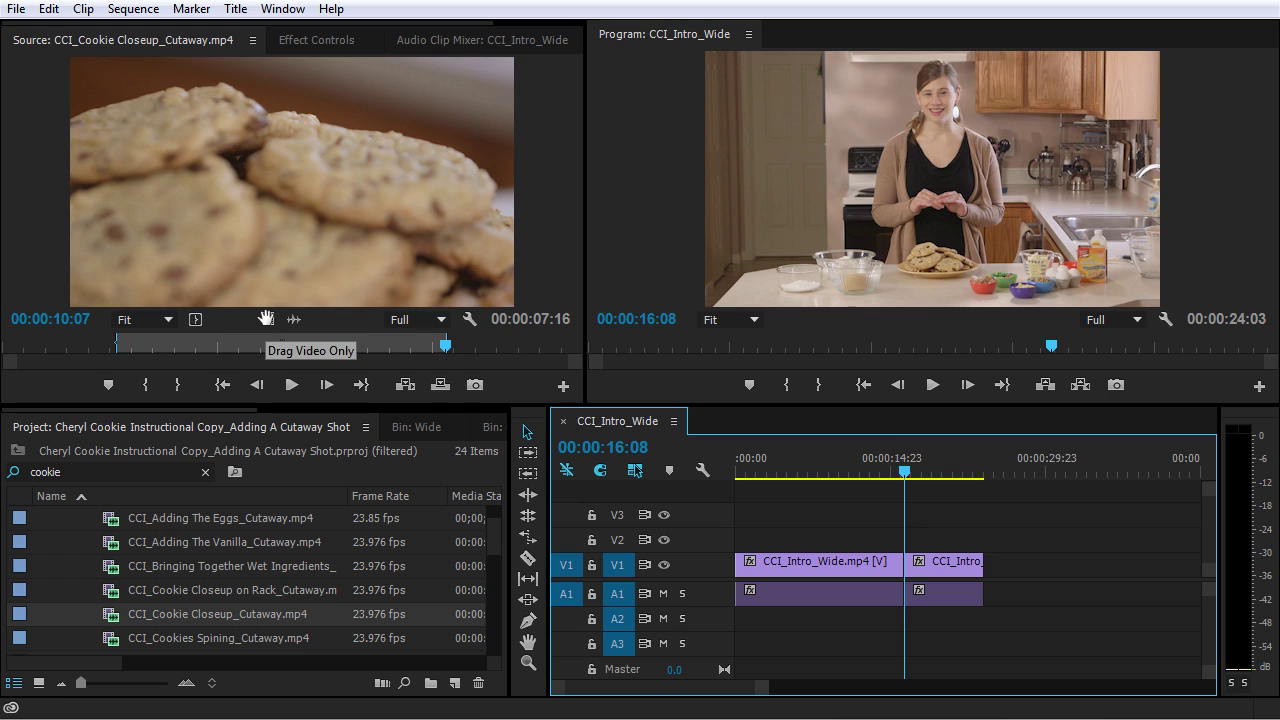
pyautogui.moveTo(266, 318); pyautogui.dragTo(832, 546)
# Step: Play the sequence from 00:00:06:09 through the cookie cutaway to just past the cut between the intro clips
pyautogui.click(800, 466)
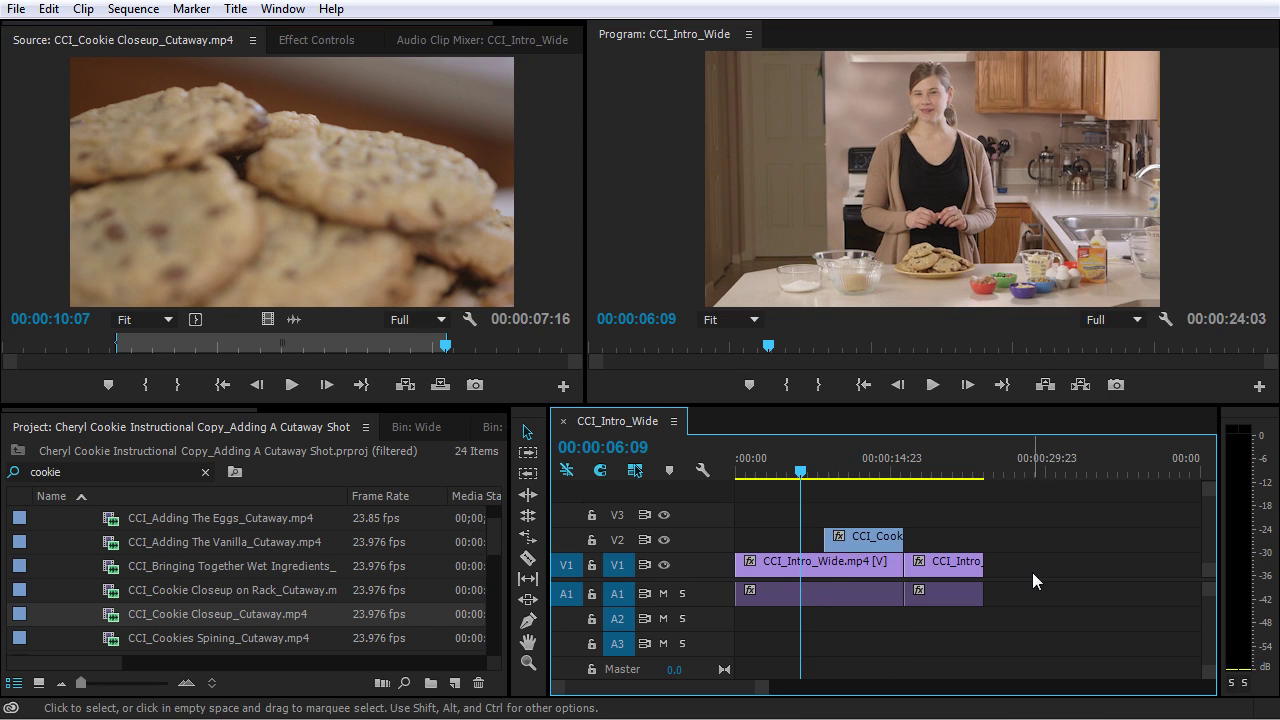
pyautogui.press('space')
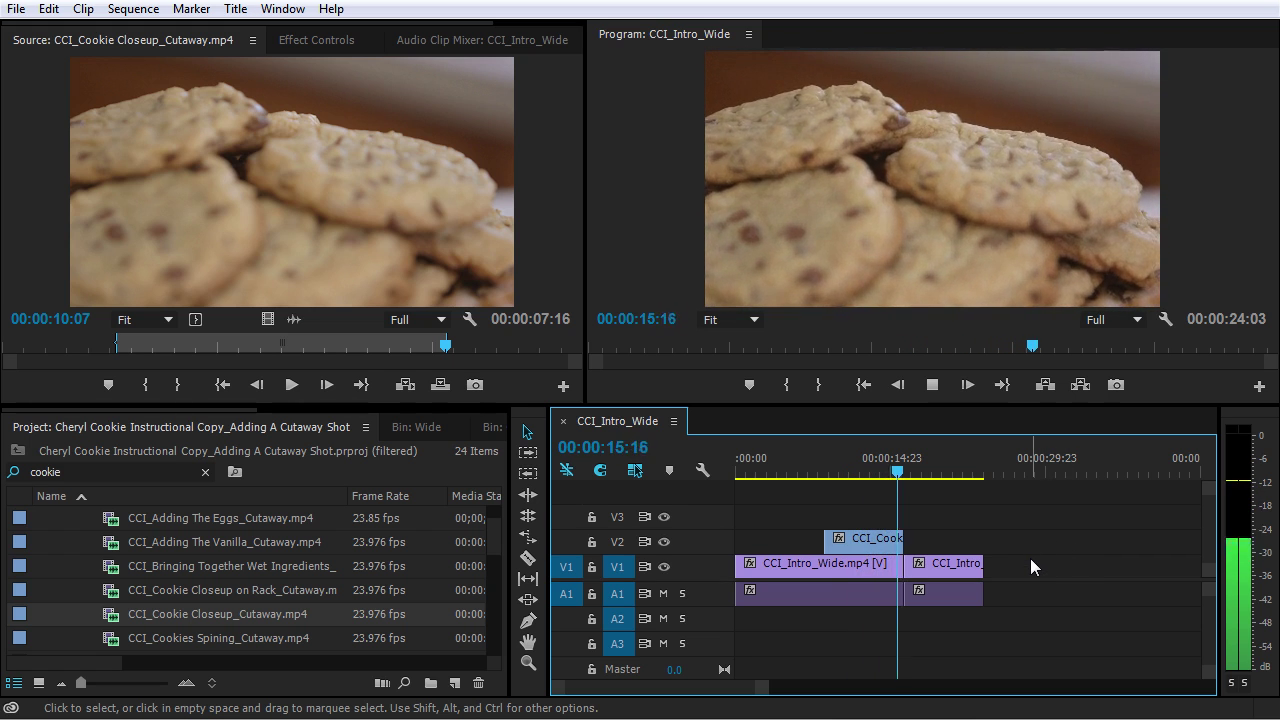
pyautogui.press('space')
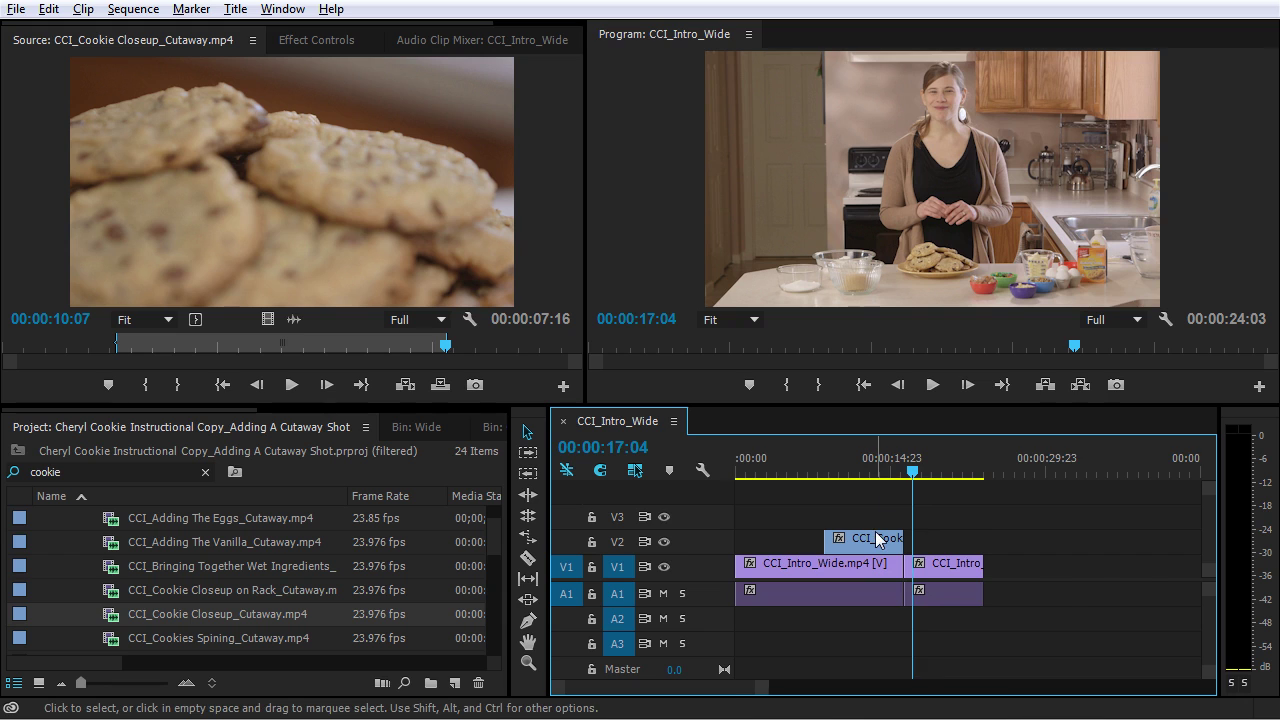
# Step: Expand the A1 track to show its audio waveforms and enlarge the timeline around the start of the cookie cutaway
pyautogui.scroll(3, 878, 532)
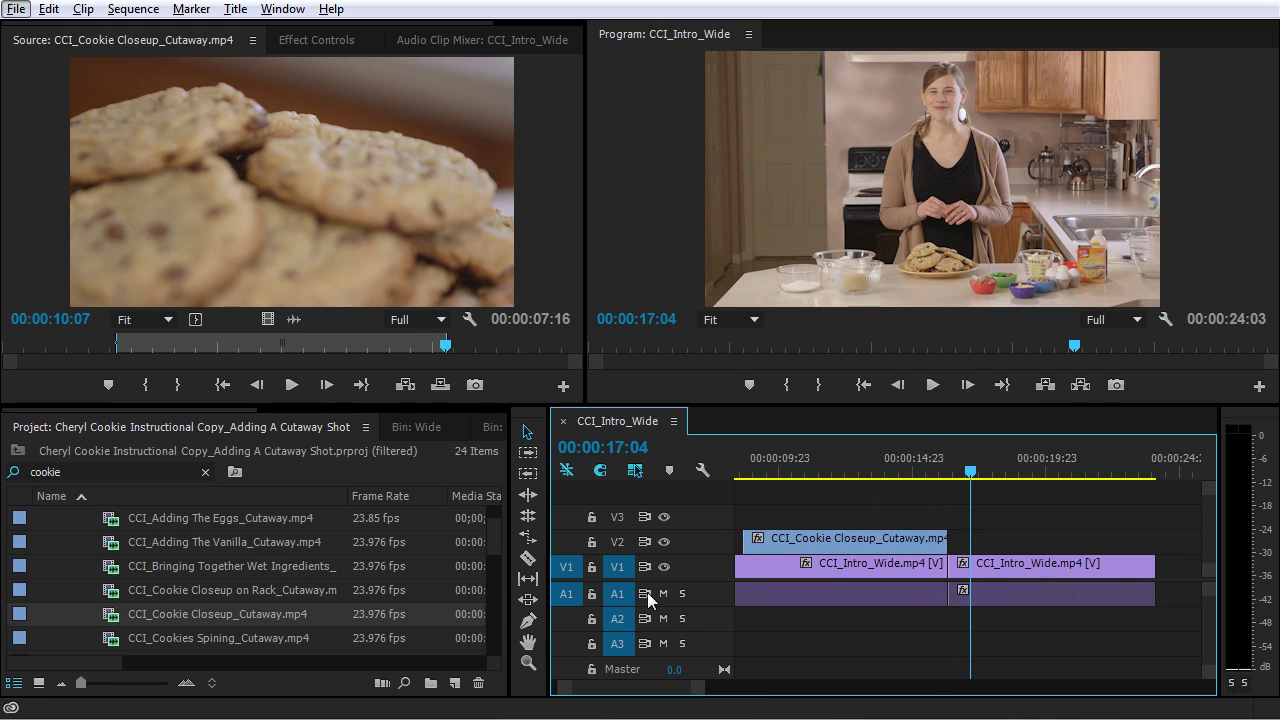
pyautogui.doubleClick(704, 594)
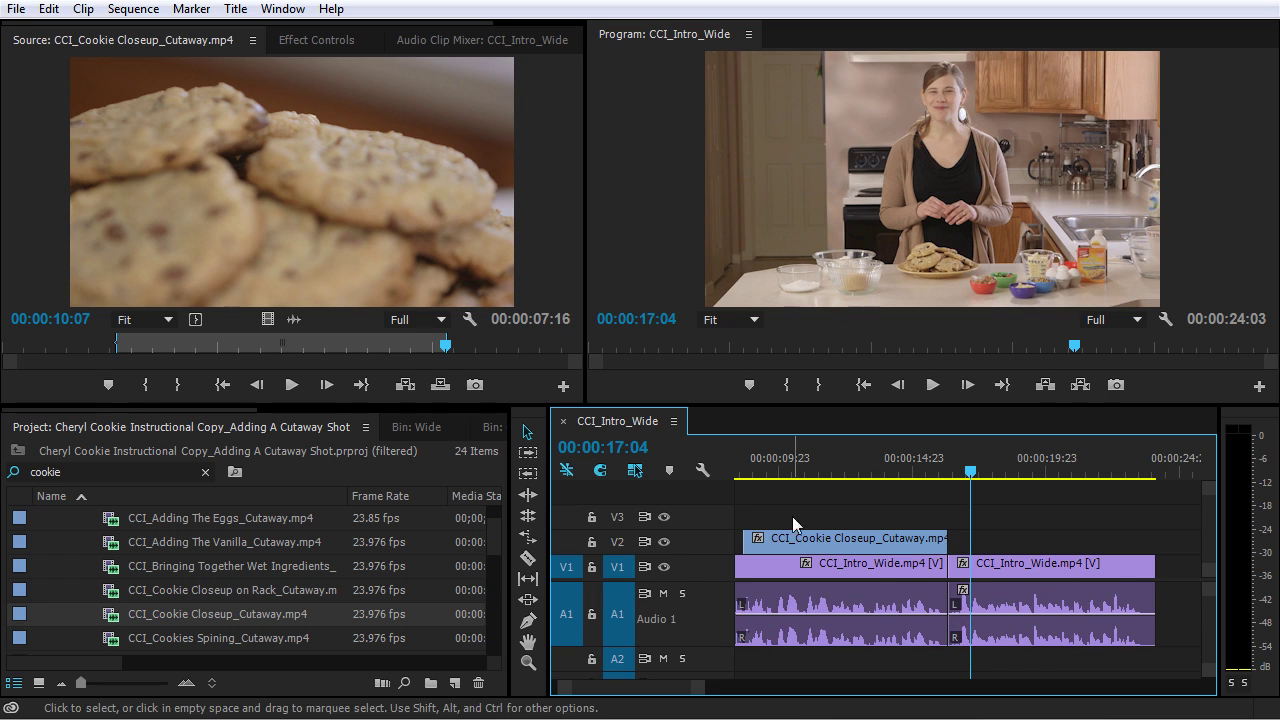
pyautogui.click(759, 467)
pyautogui.hscroll(-3, 833, 492)
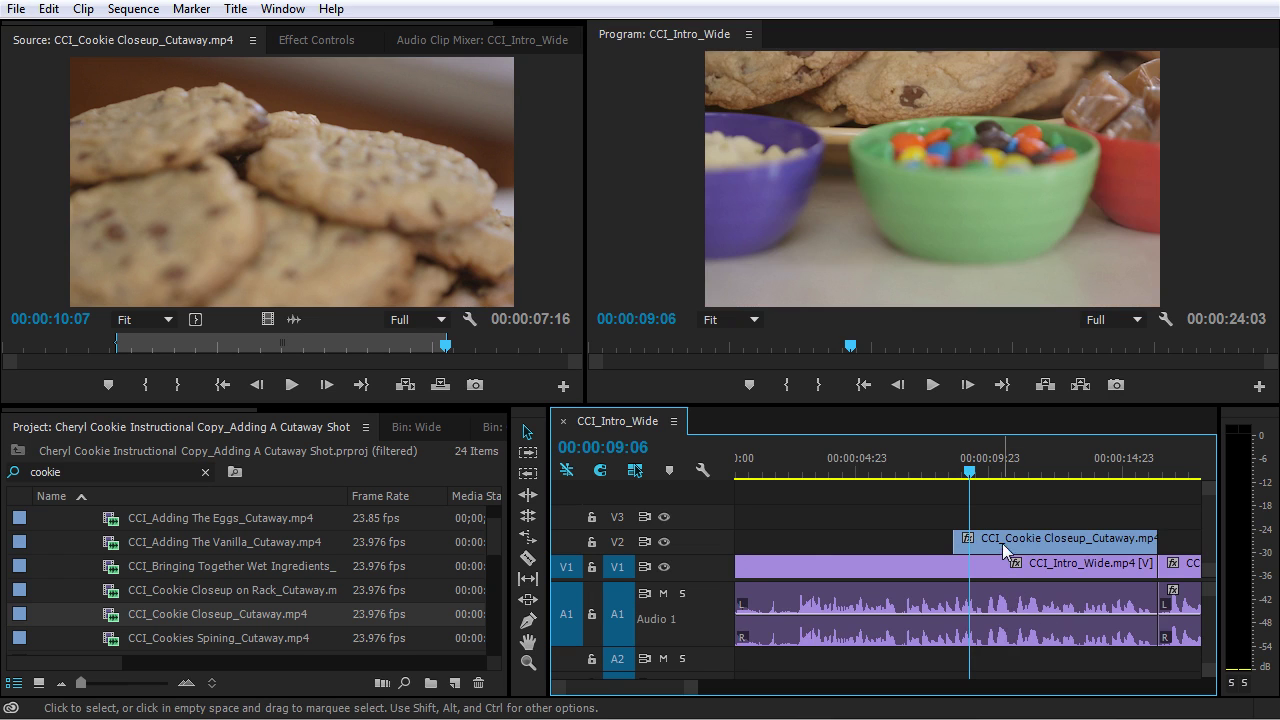
pyautogui.press('=')
pyautogui.press('=')
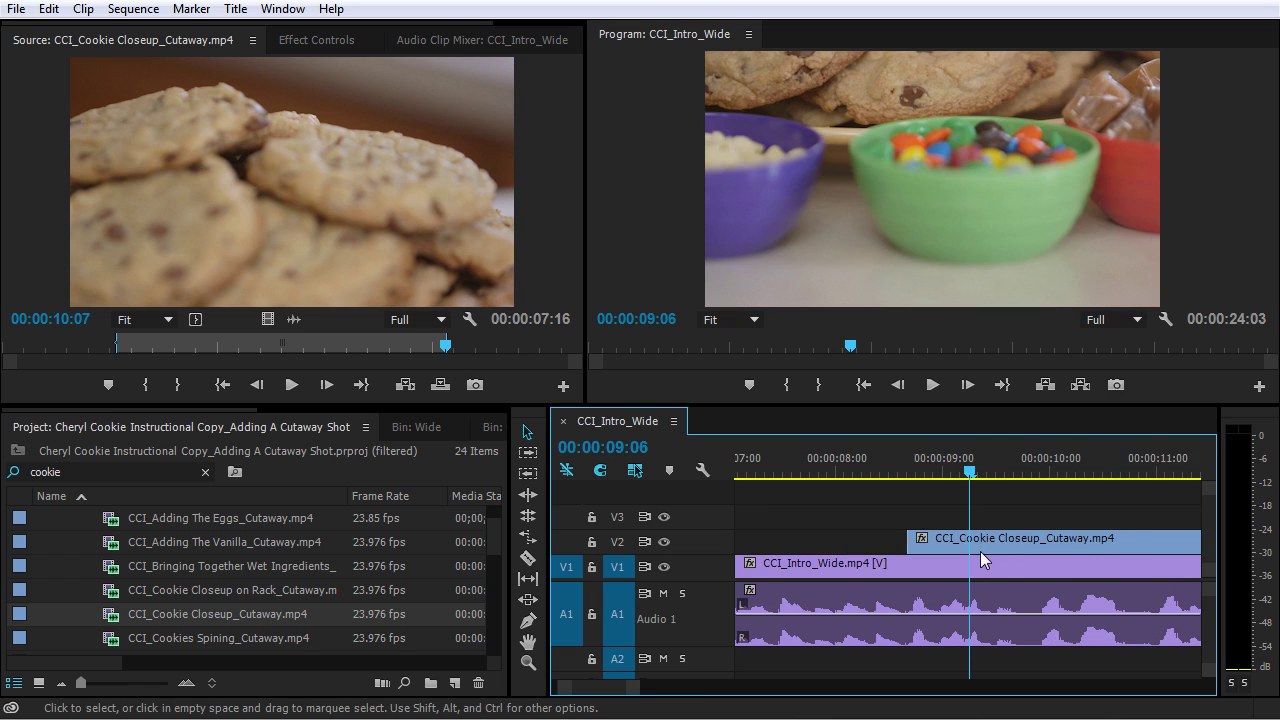
pyautogui.hscroll(1, 940, 510)
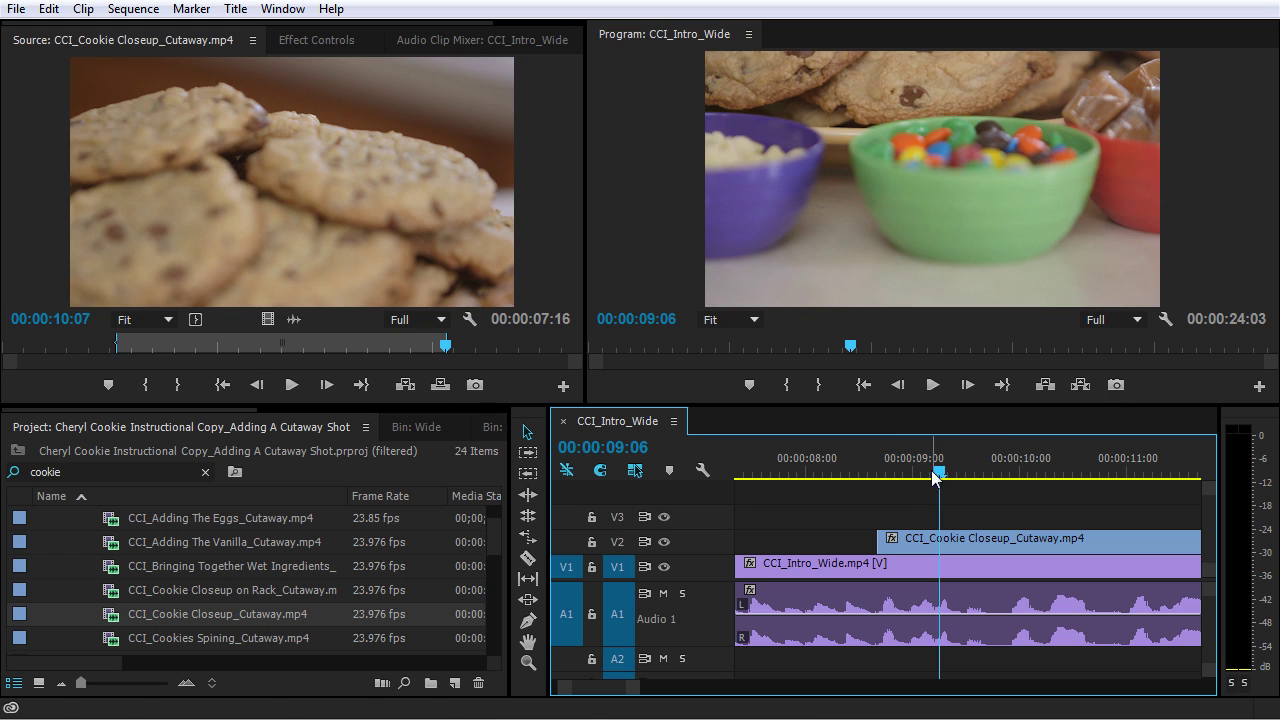
# Step: Scrub and play the opening of the cookie cutaway from 00:00:08:16 to check it against the speech waveform
pyautogui.moveTo(940, 468); pyautogui.dragTo(993, 486)
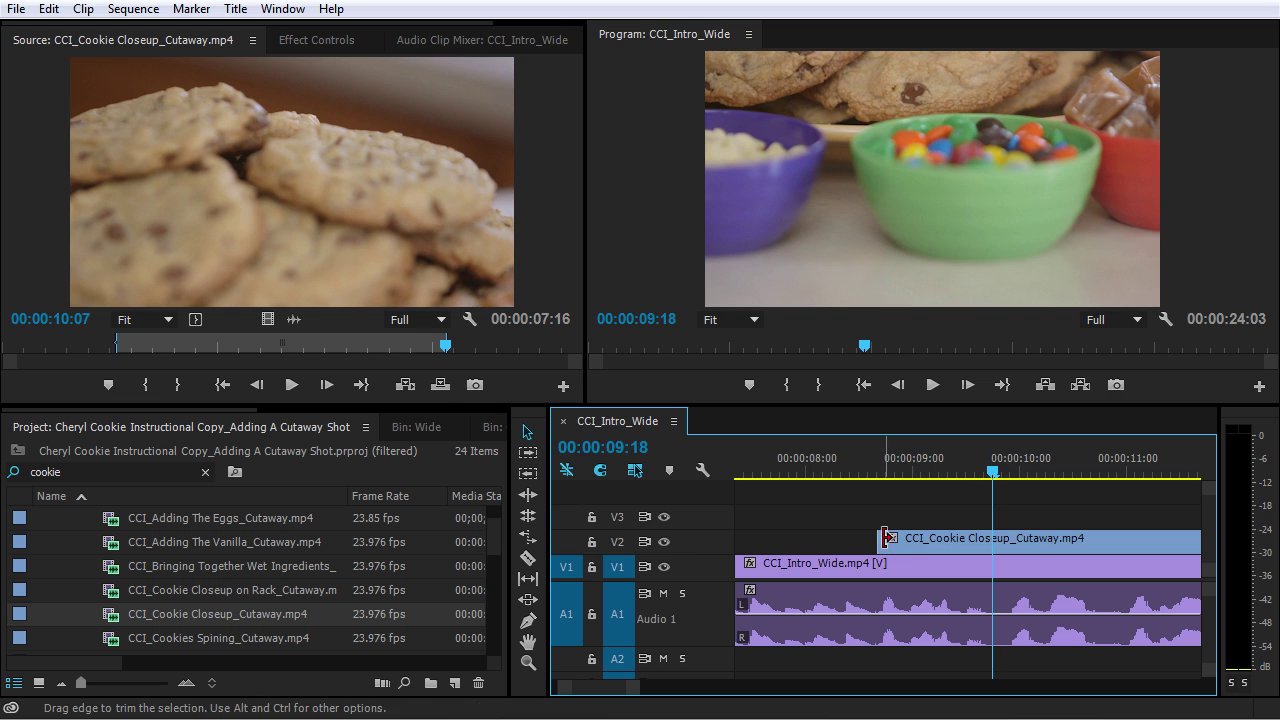
pyautogui.moveTo(880, 472); pyautogui.dragTo(1024, 482)
pyautogui.click(1071, 483)
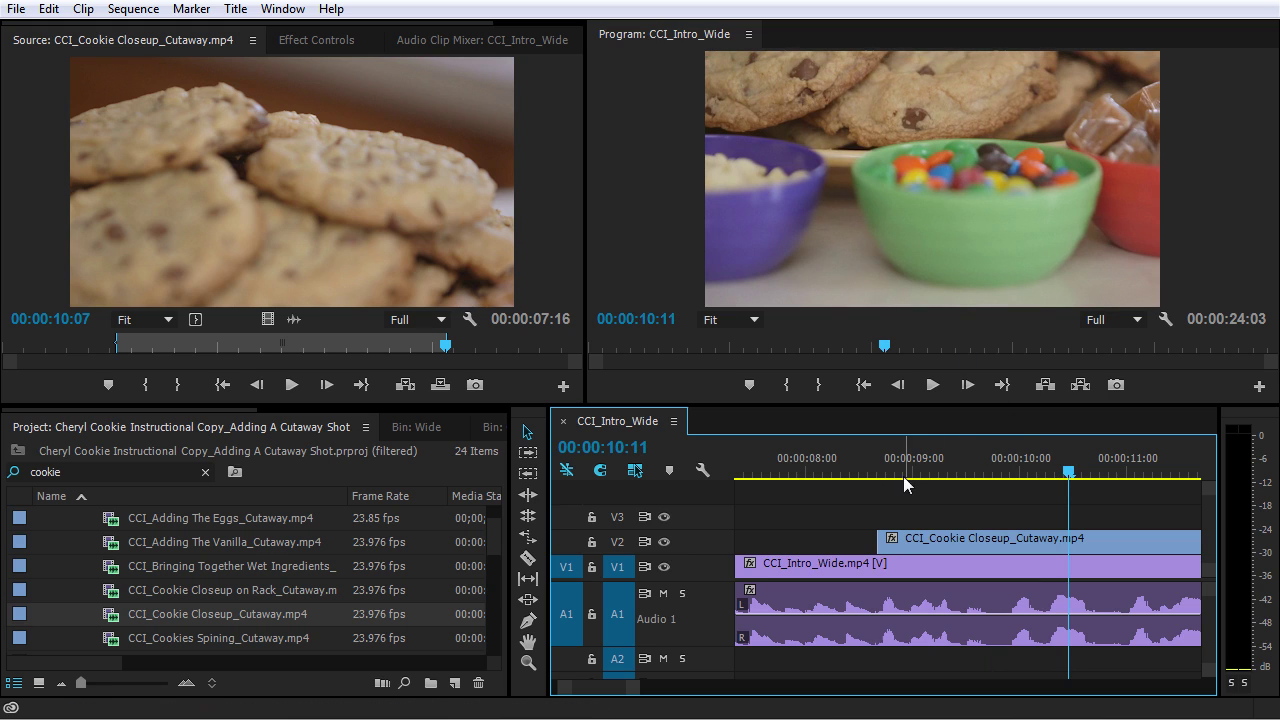
pyautogui.click(878, 464)
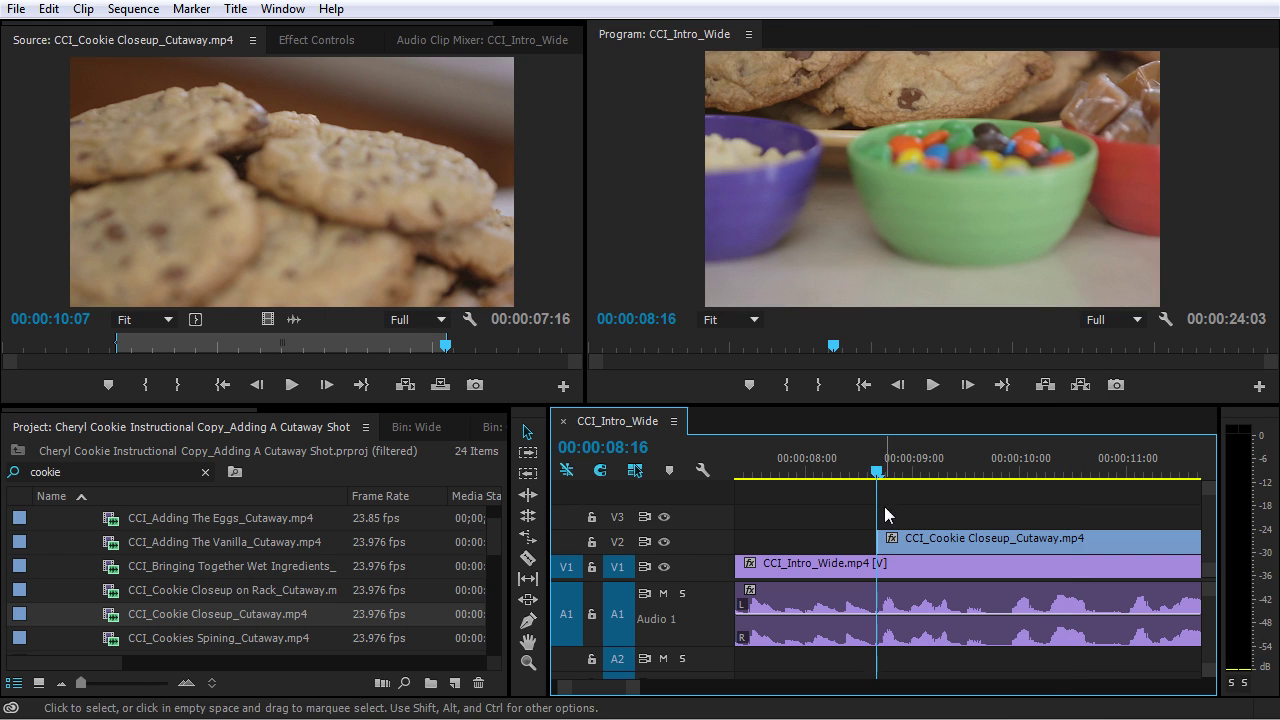
pyautogui.press('space')
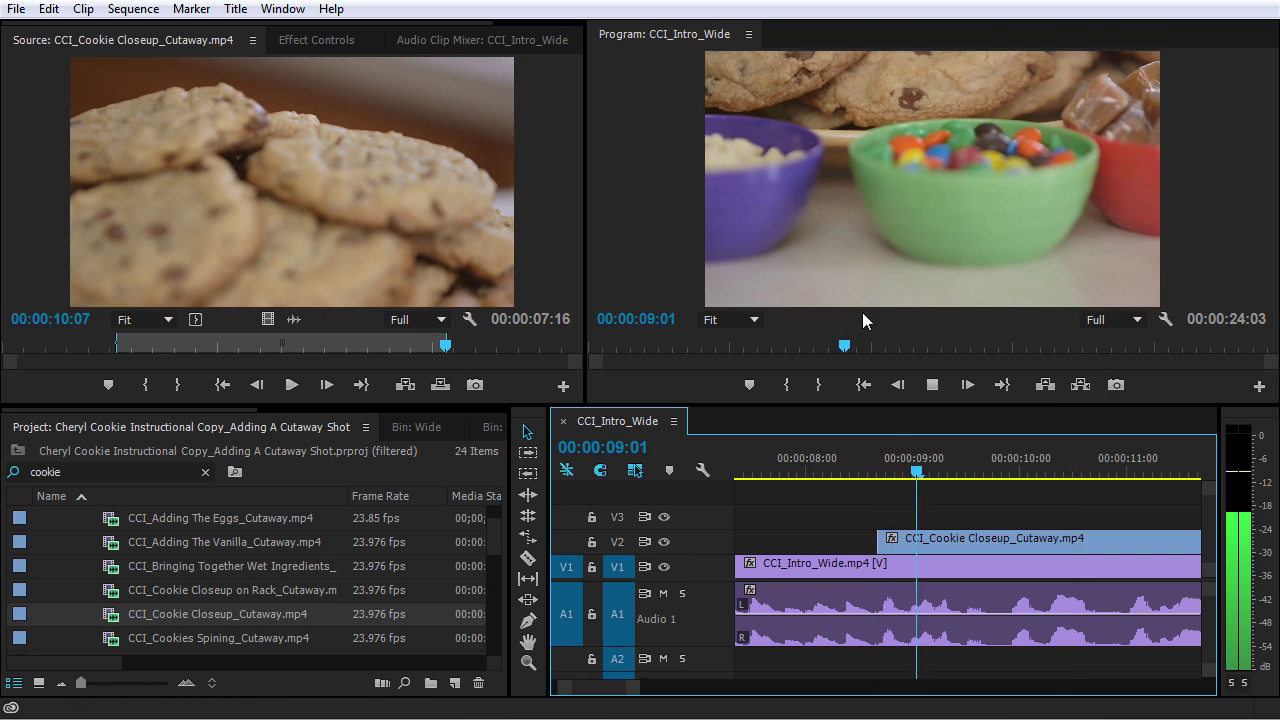
pyautogui.press('space')
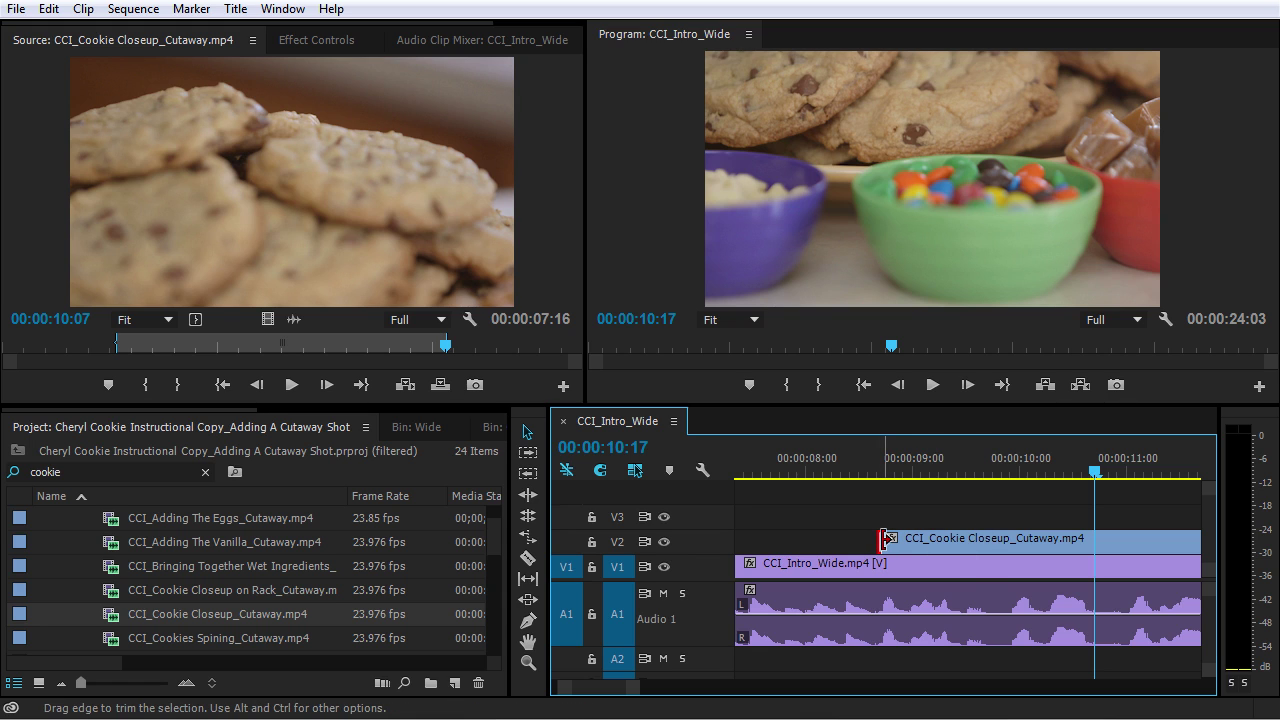
# Step: Trim the start of the cookie cutaway on V2 to 00:00:10:02 and play it back against the speech
pyautogui.moveTo(884, 541); pyautogui.dragTo(948, 541)
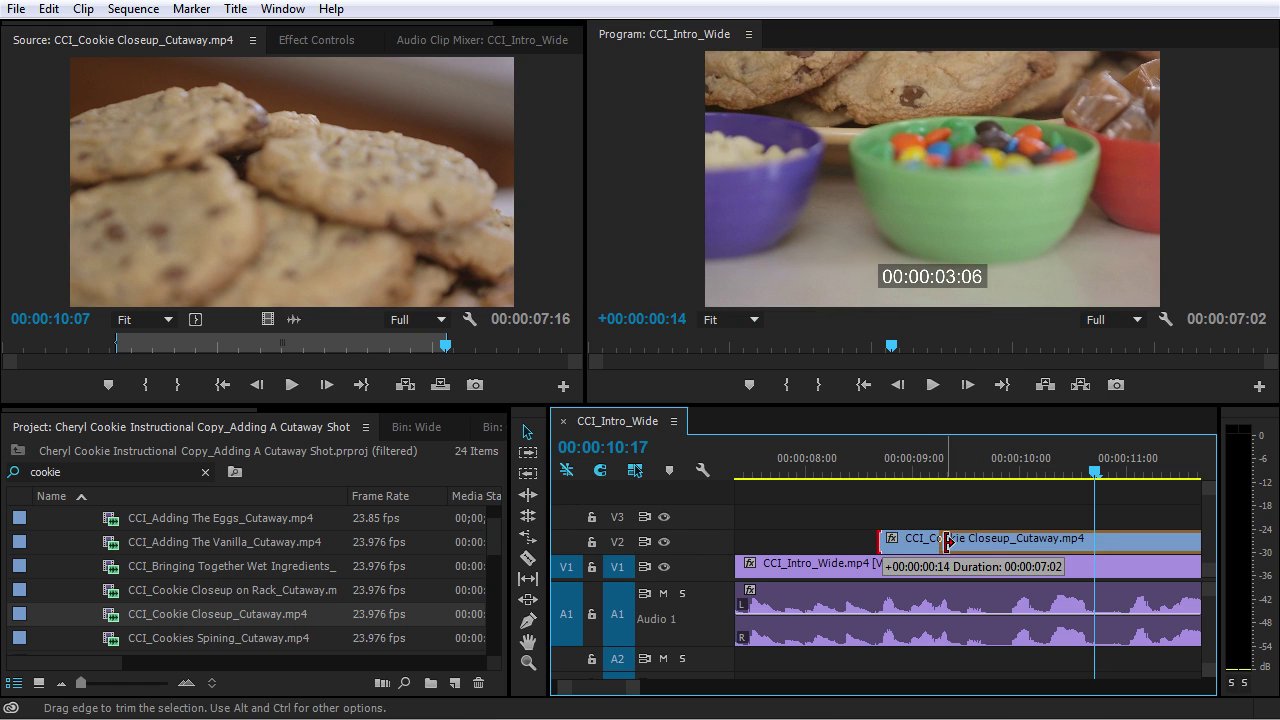
pyautogui.moveTo(948, 541); pyautogui.dragTo(1021, 537)
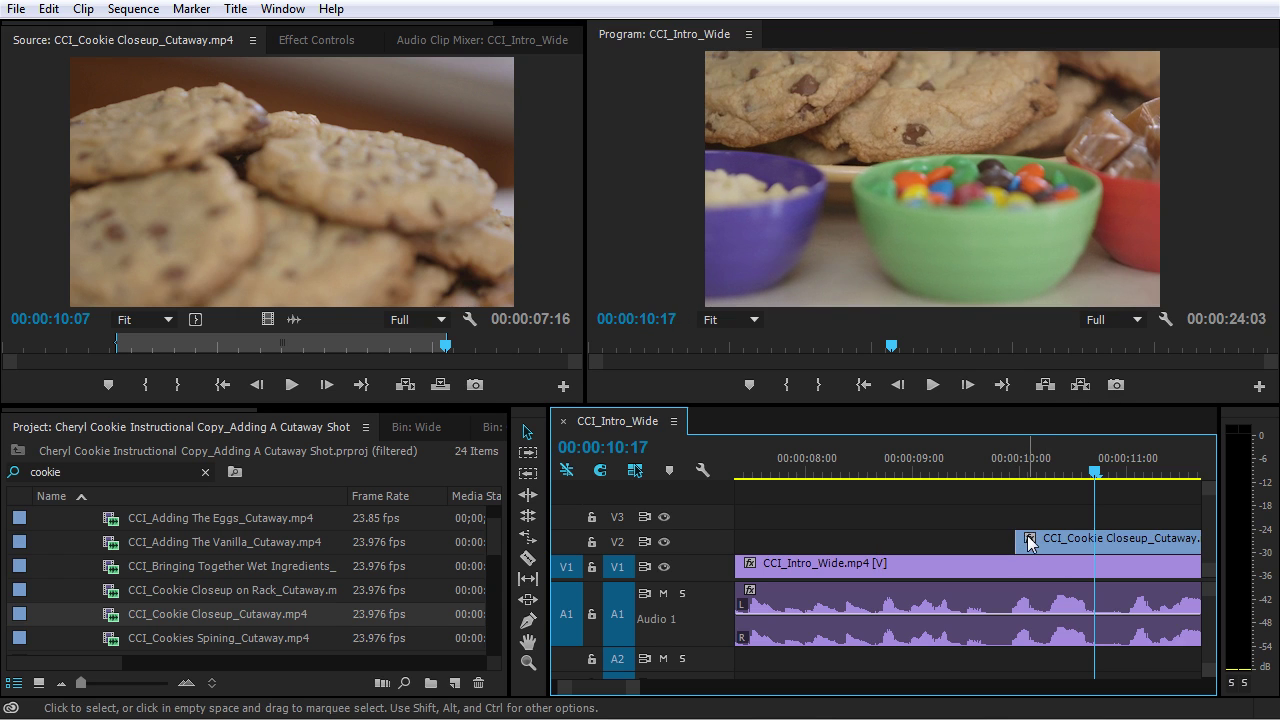
pyautogui.click(1016, 466)
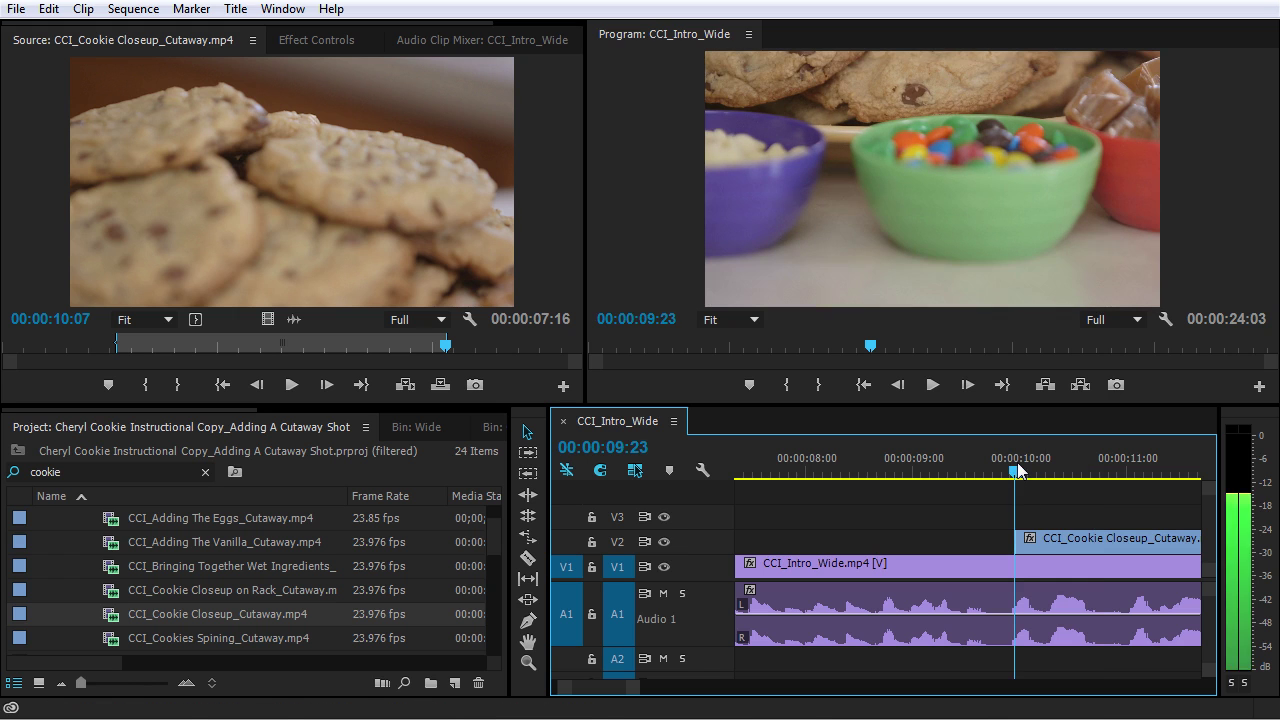
pyautogui.press('space')
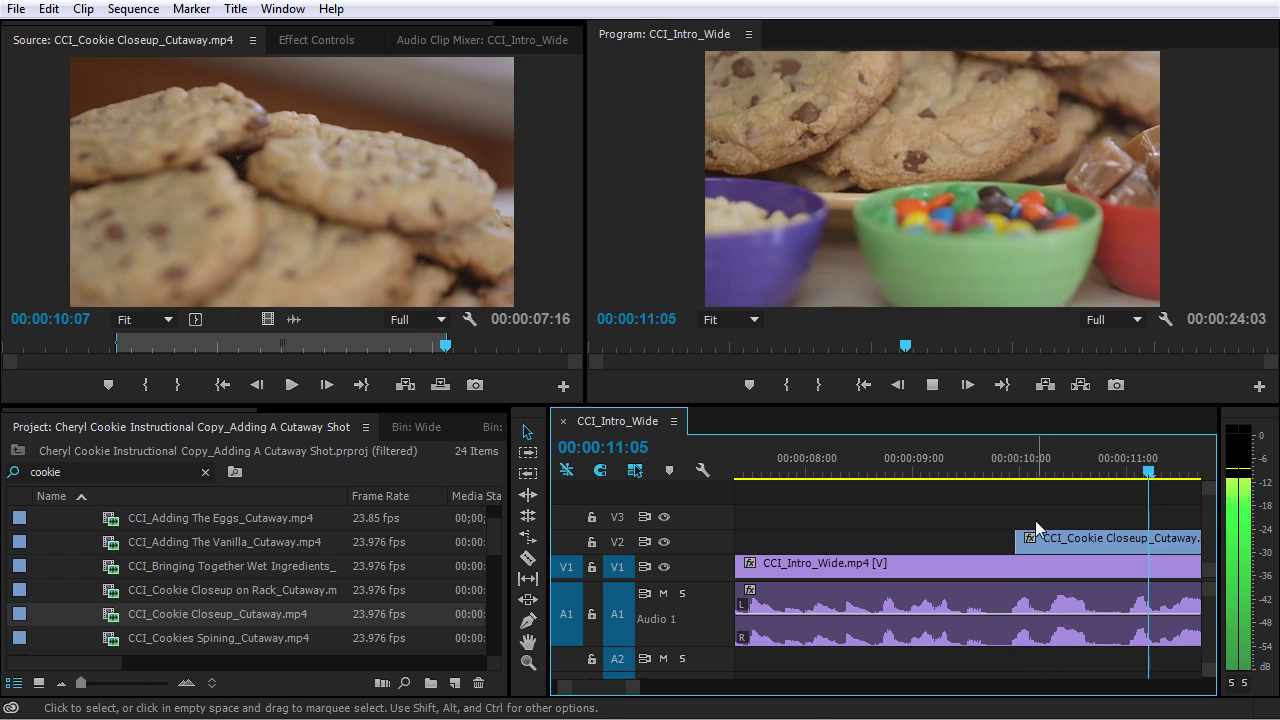
pyautogui.click(1013, 468)
pyautogui.moveTo(1013, 472)
pyautogui.mouseDown()
pyautogui.moveTo(1031, 470)
pyautogui.moveTo(1019, 470)
pyautogui.mouseUp()
pyautogui.moveTo(1020, 540); pyautogui.dragTo(1035, 544)
pyautogui.moveTo(1022, 470); pyautogui.dragTo(1027, 470)
pyautogui.press('space')
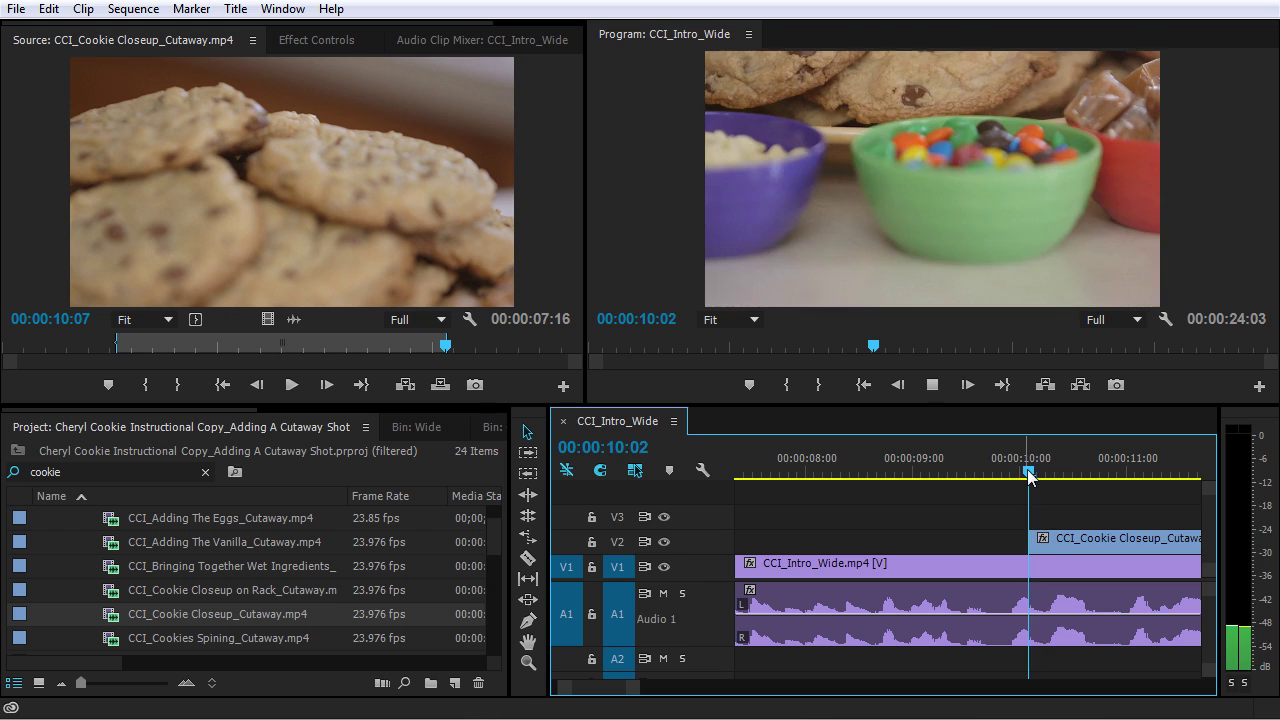
pyautogui.press('space')
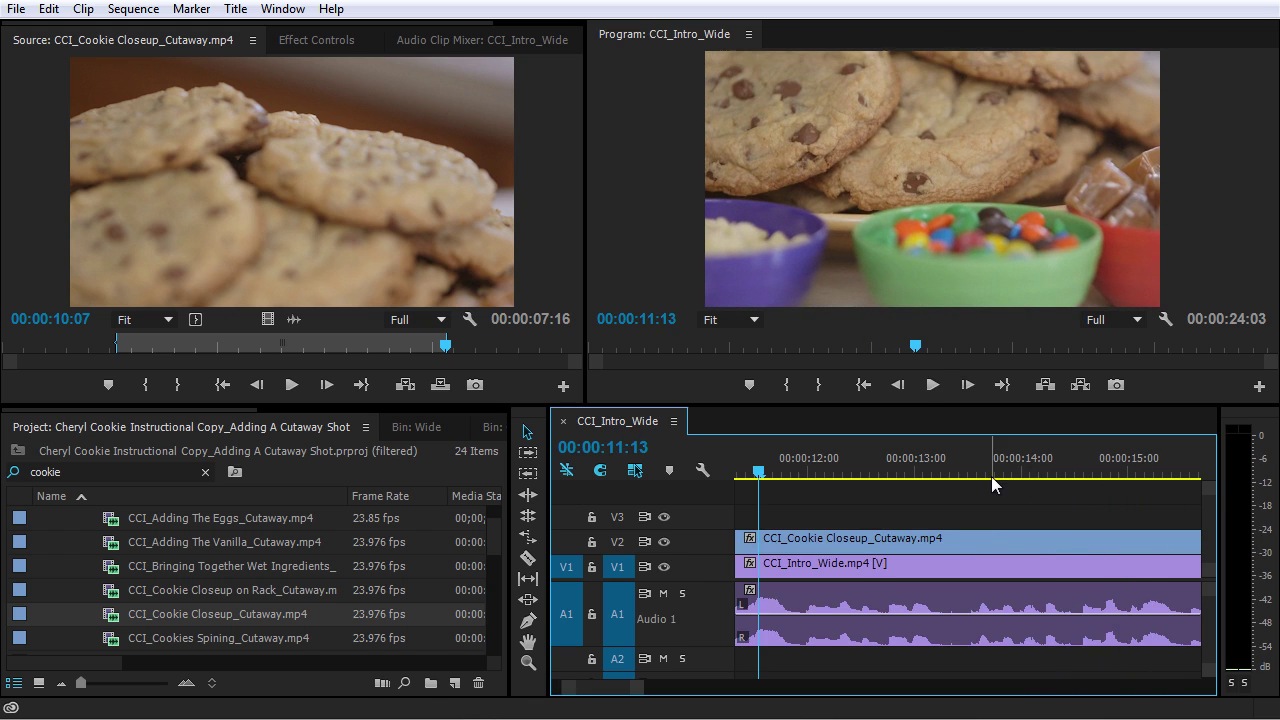
# Step: Move the playhead to 00:00:09:02 in the intro clip, shortly before the cookie cutaway starts
pyautogui.press('-')
pyautogui.press('-')
pyautogui.click(863, 468)
pyautogui.press('=')
pyautogui.press('=')
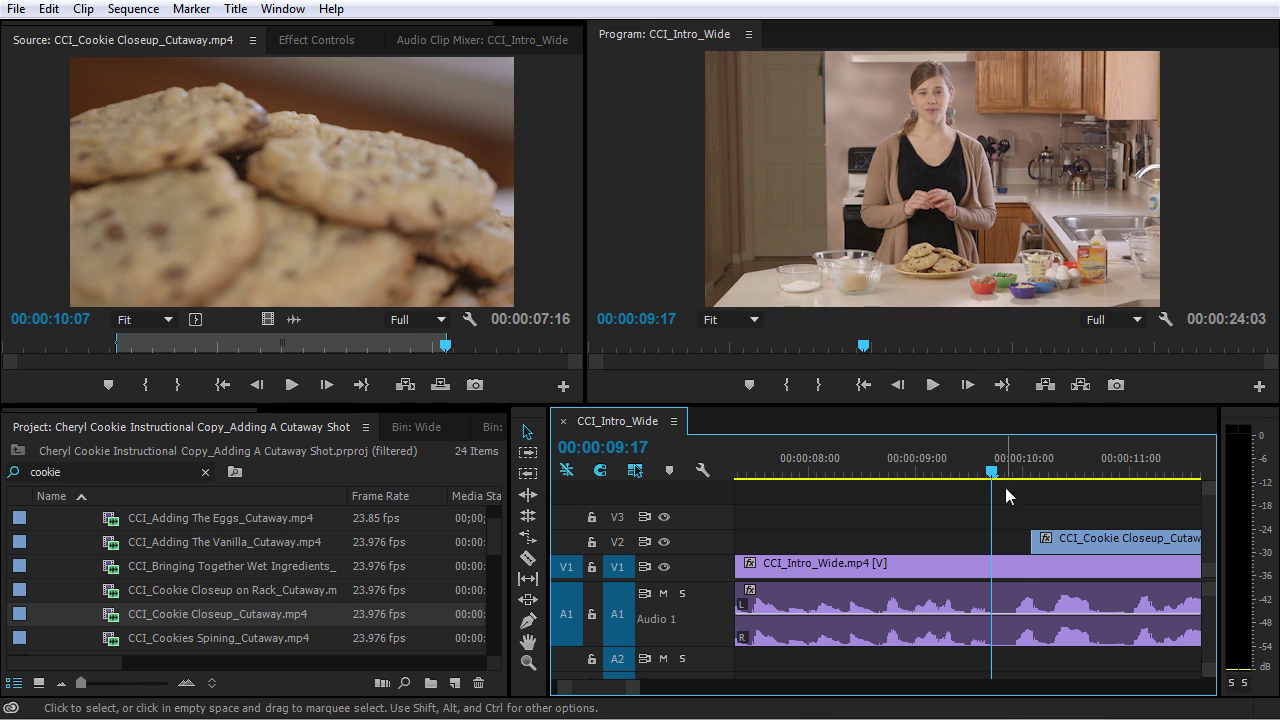
pyautogui.moveTo(991, 474); pyautogui.dragTo(925, 473)
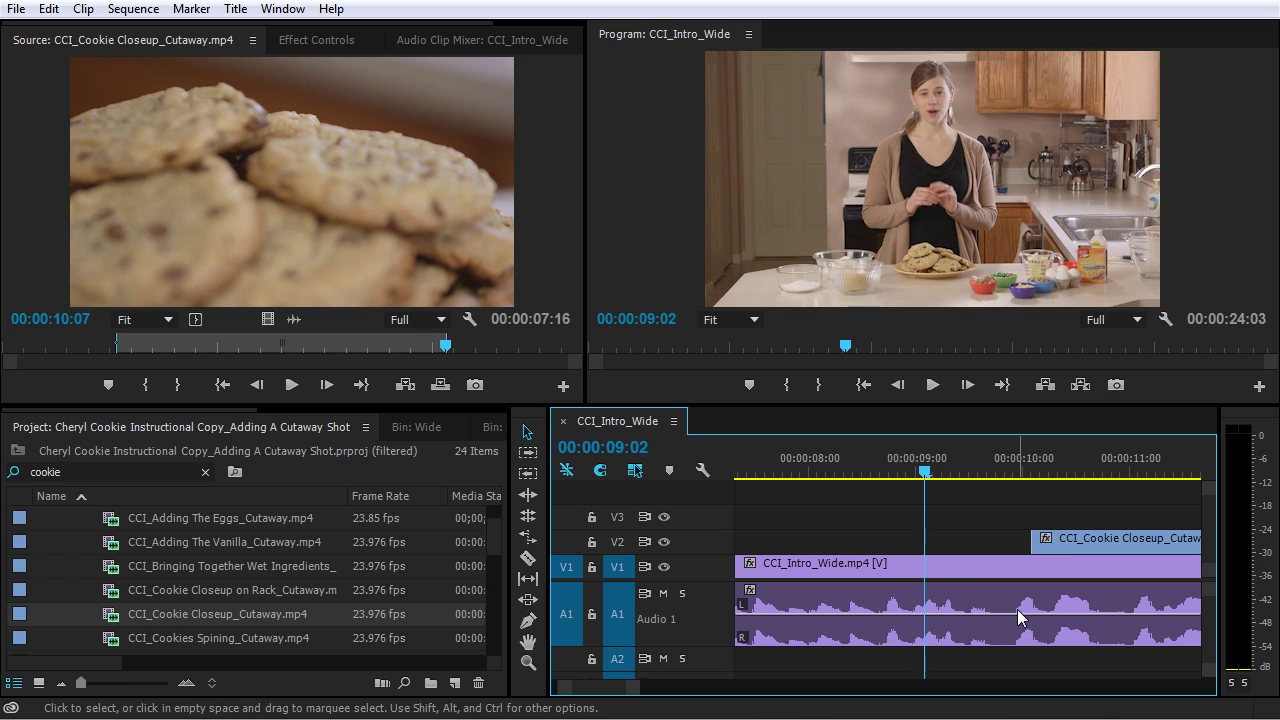
# Step: Play up to the pause before the cookie cutaway and extend the cutaway's start on V2 back to 00:00:09:19
pyautogui.press('space')
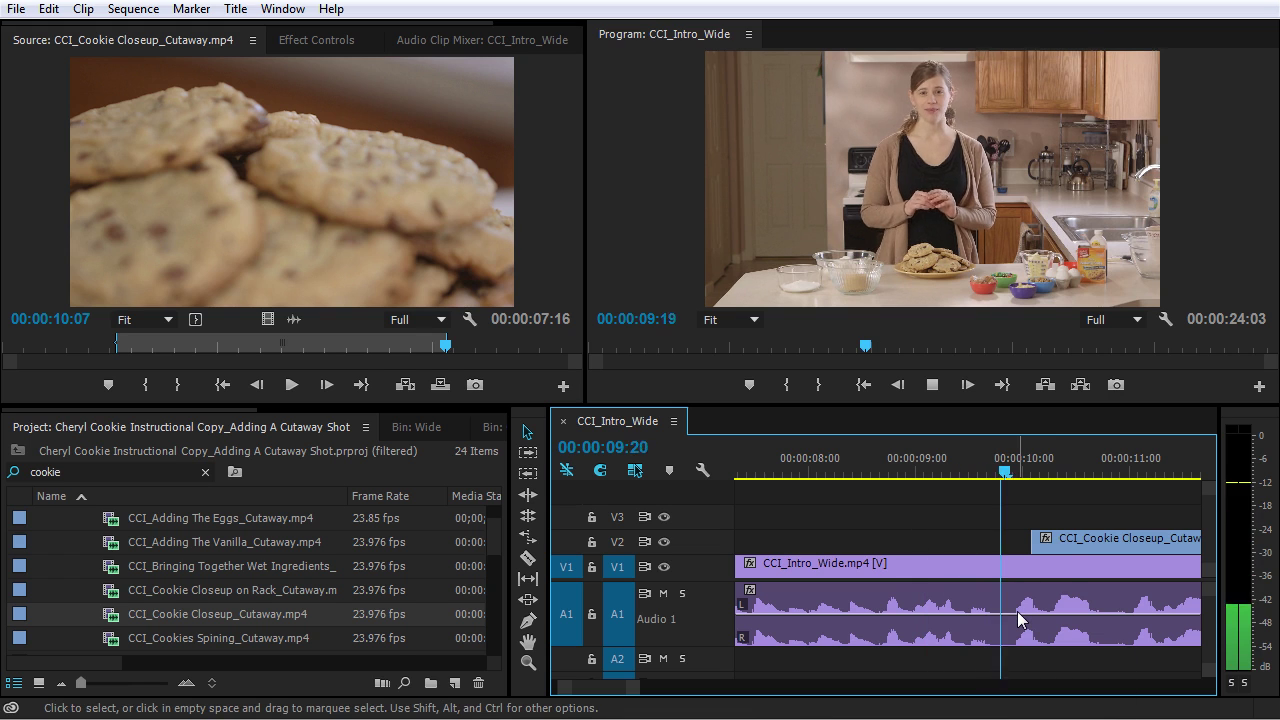
pyautogui.click(953, 464)
pyautogui.moveTo(952, 464); pyautogui.dragTo(998, 474)
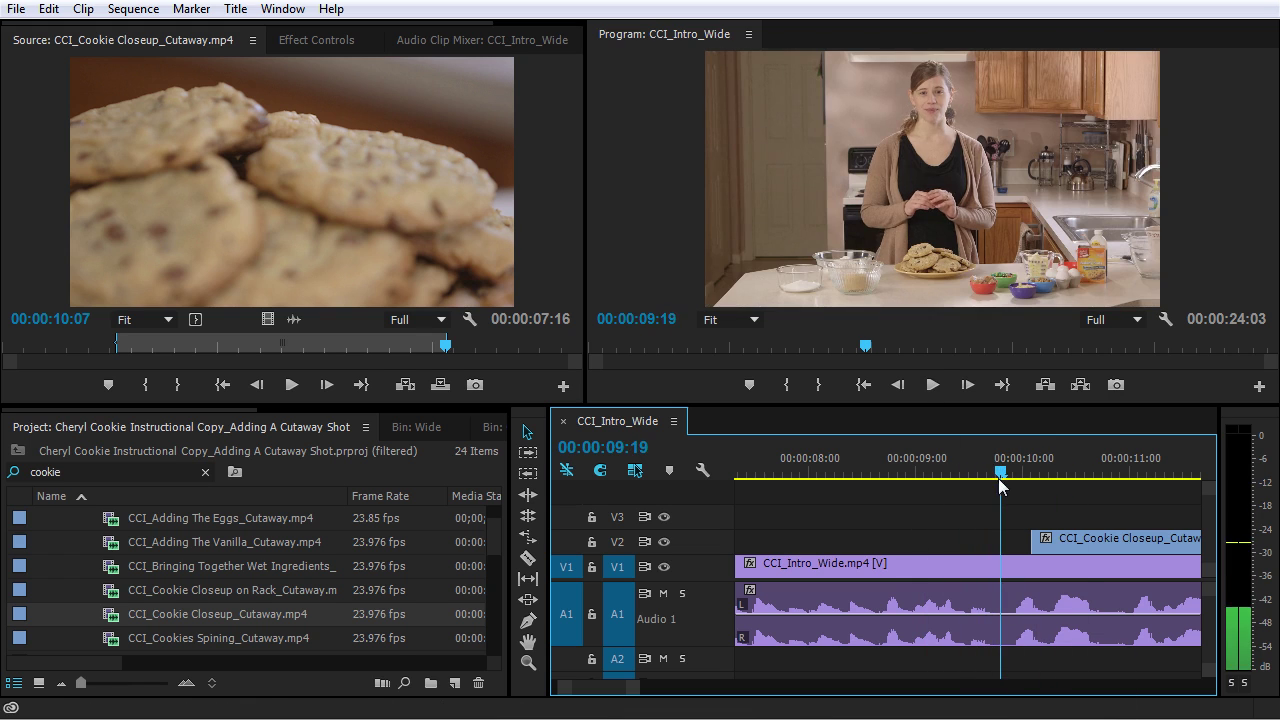
pyautogui.moveTo(1053, 544); pyautogui.dragTo(1015, 553)
# Step: Play the sequence from about 00:00:09:00 through the whole cookie cutaway to 00:00:17:02 to check its timing
pyautogui.click(914, 466)
pyautogui.press('space')
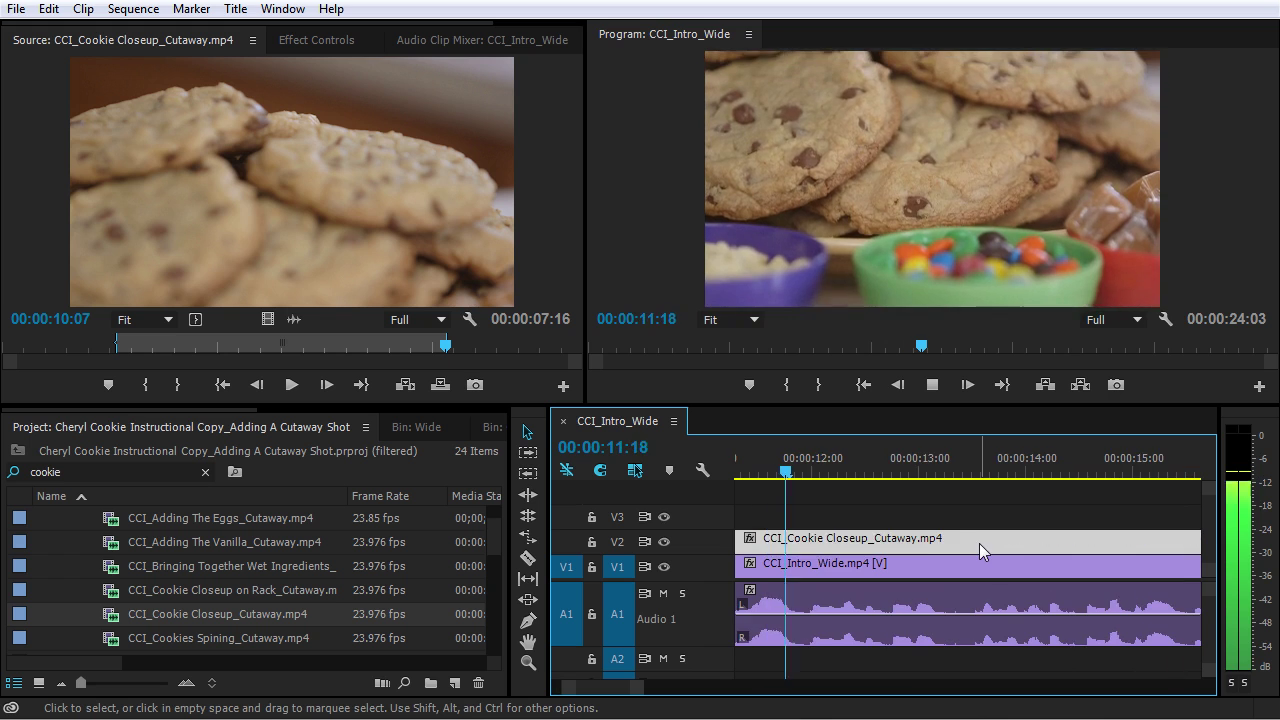
pyautogui.press('-')
pyautogui.press('-')
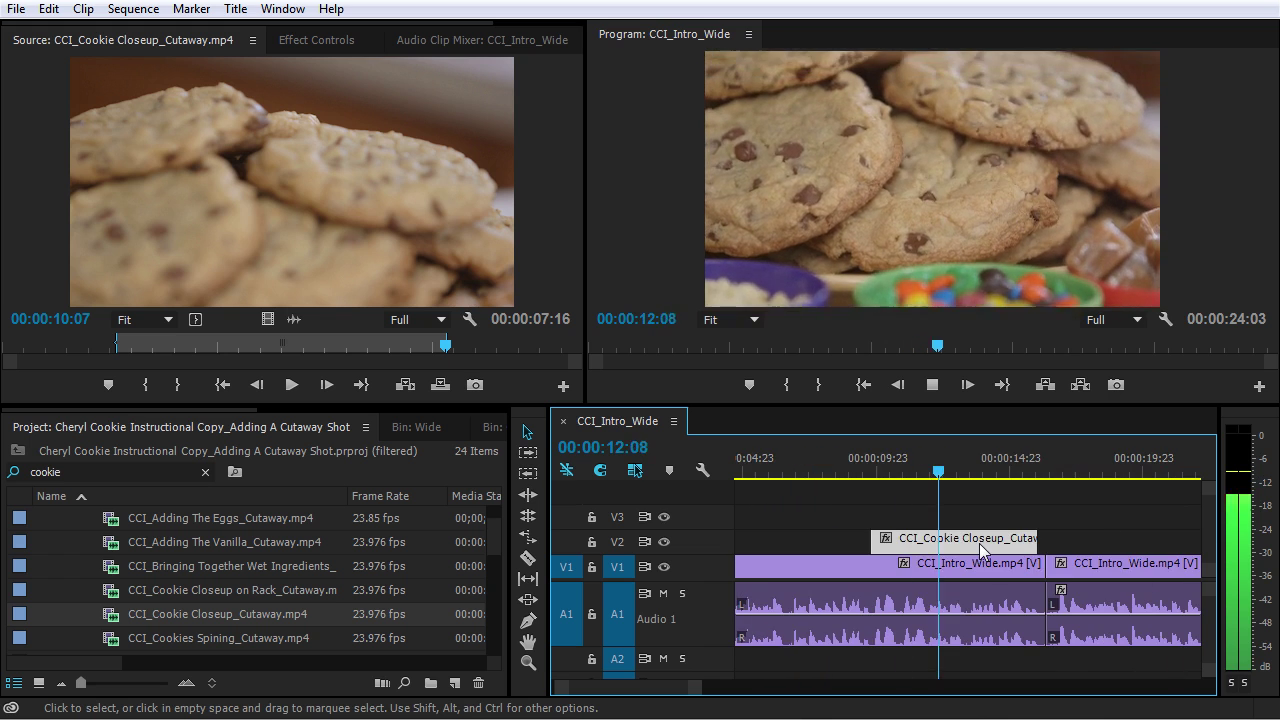
pyautogui.press('=')
pyautogui.press('space')
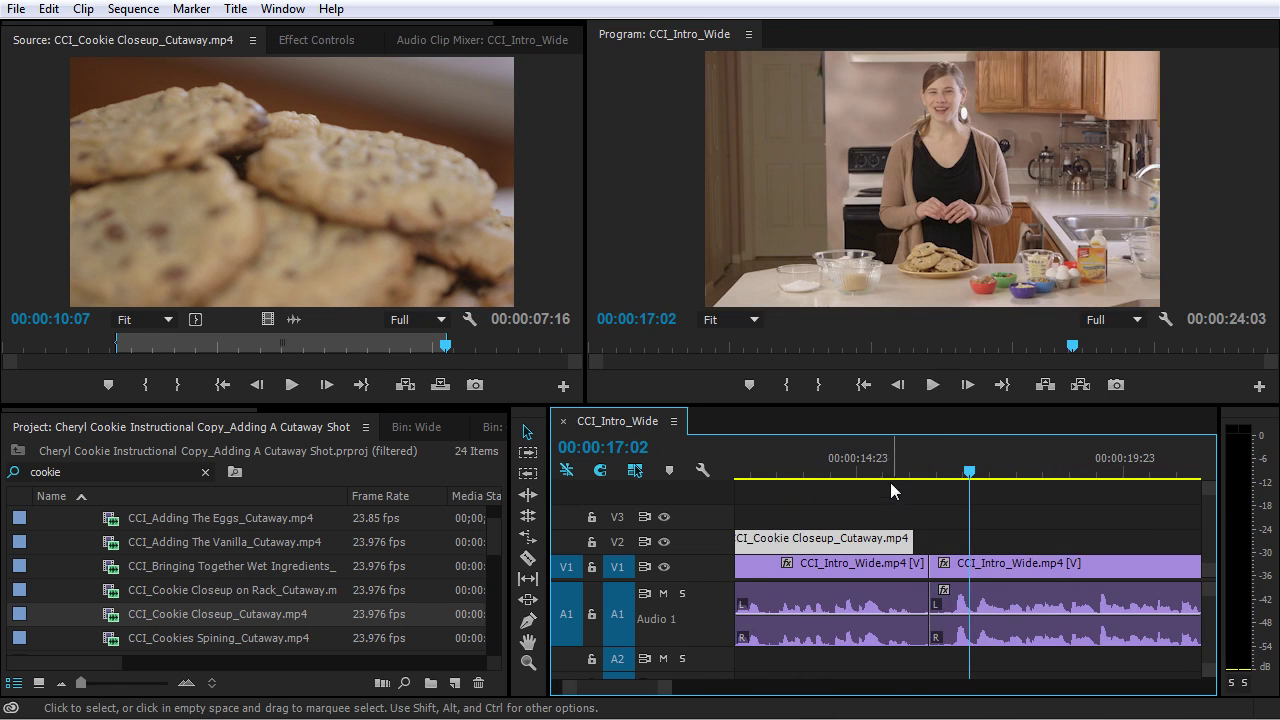
# Step: Examine the end of the cookie cutaway on V2 against the cut between the two intro clips
pyautogui.click(898, 541)
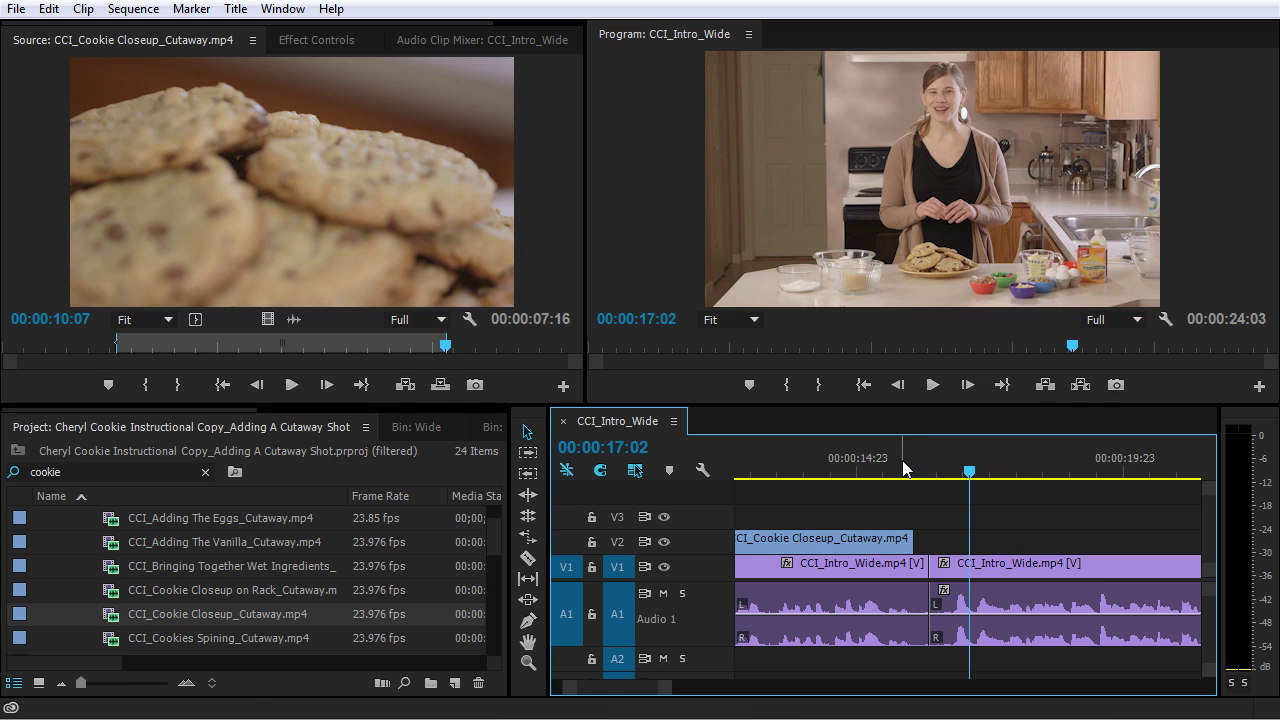
pyautogui.click(906, 540)
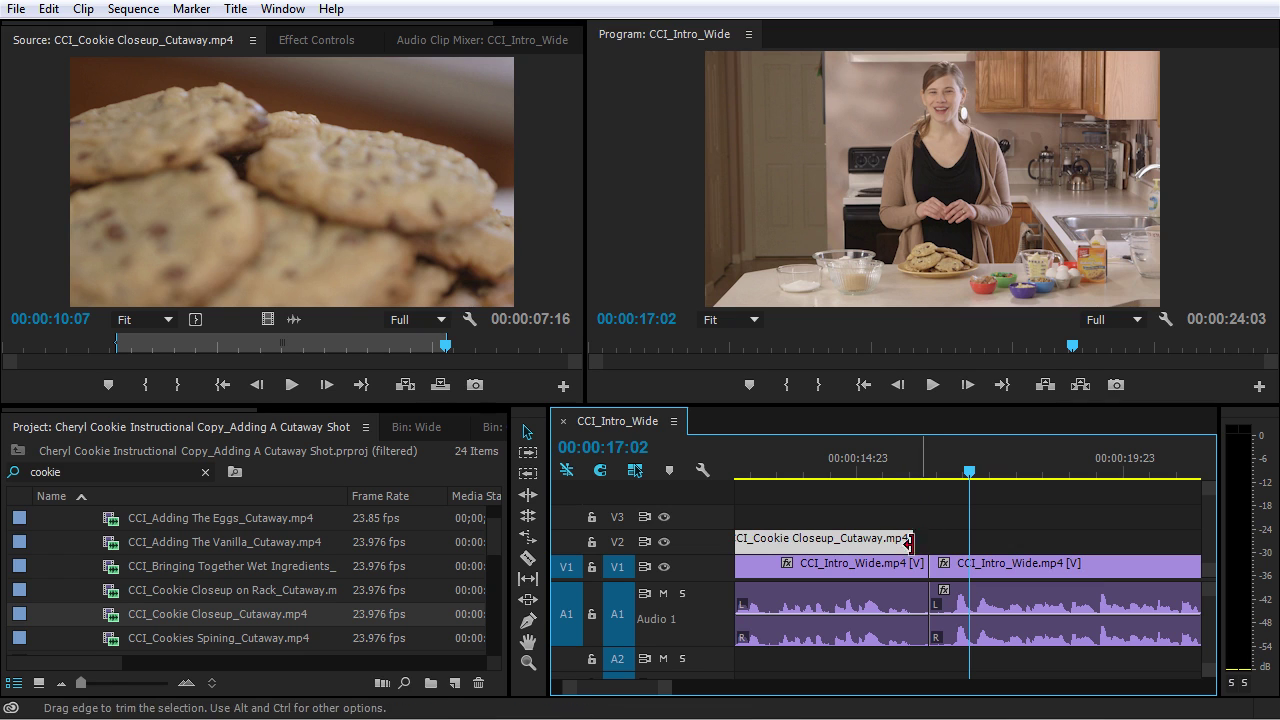
pyautogui.click(917, 470)
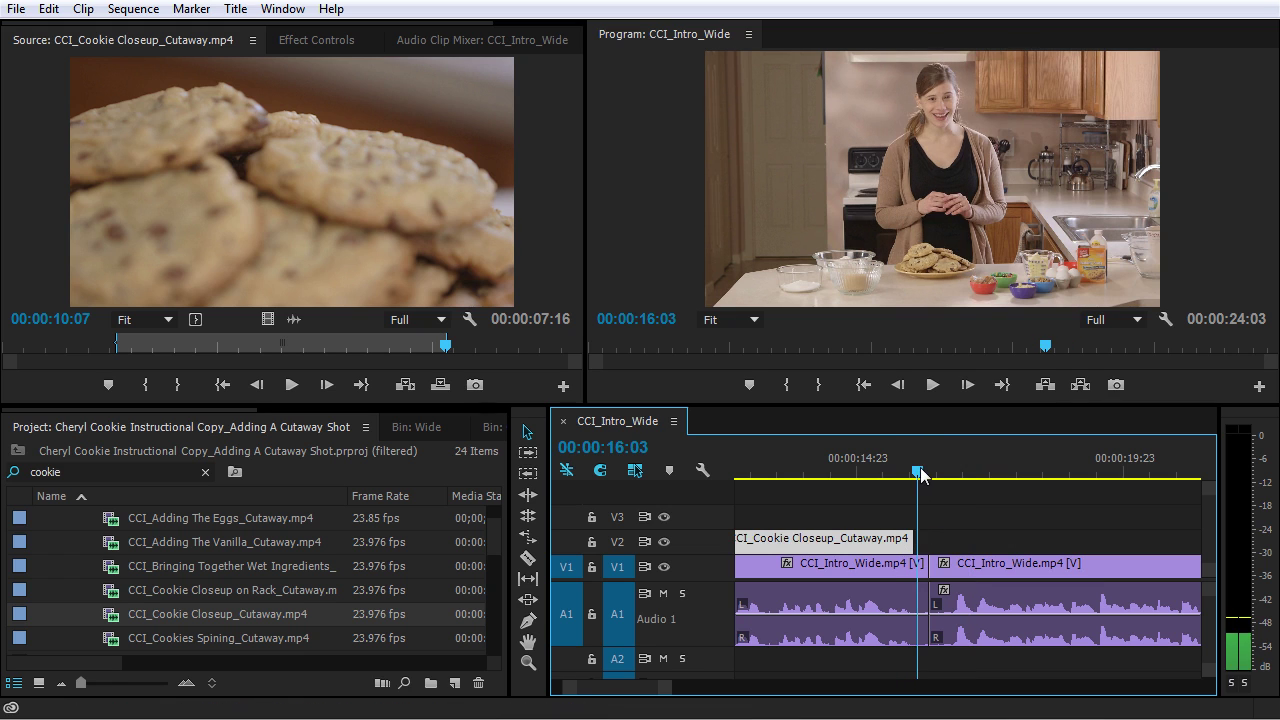
pyautogui.moveTo(920, 472); pyautogui.dragTo(876, 473)
pyautogui.press('=')
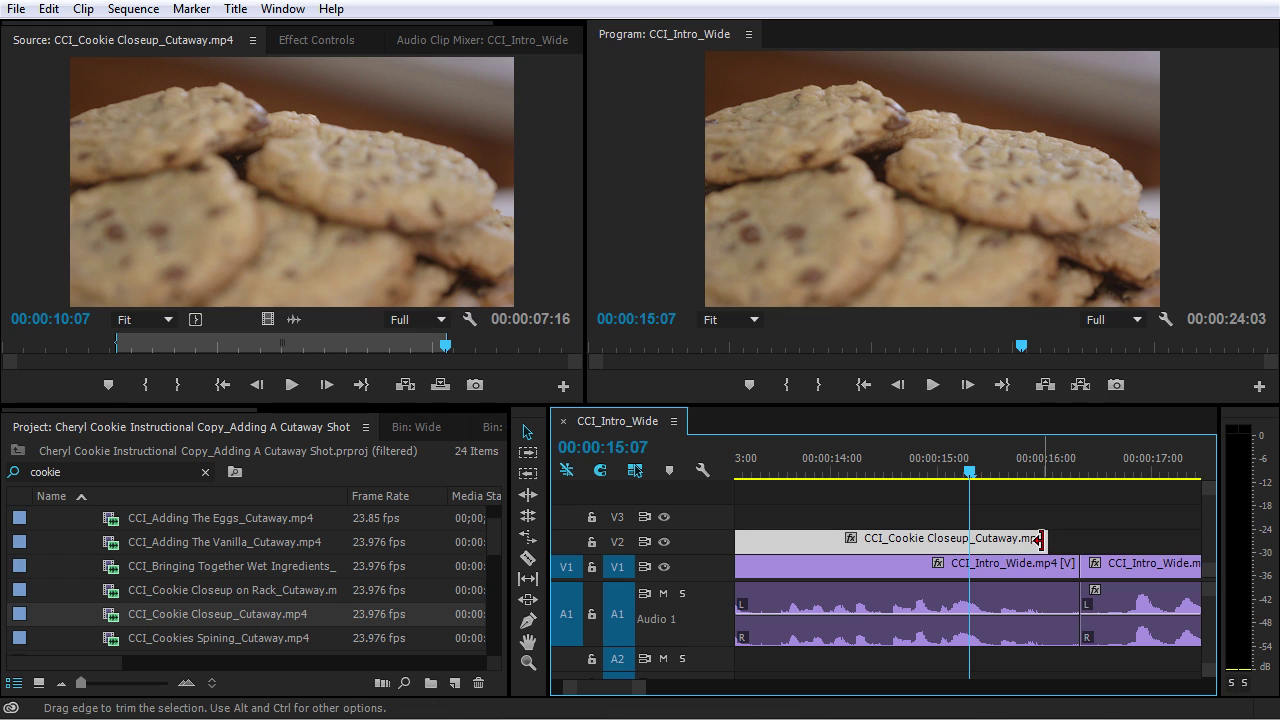
pyautogui.moveTo(1040, 540); pyautogui.dragTo(1046, 541)
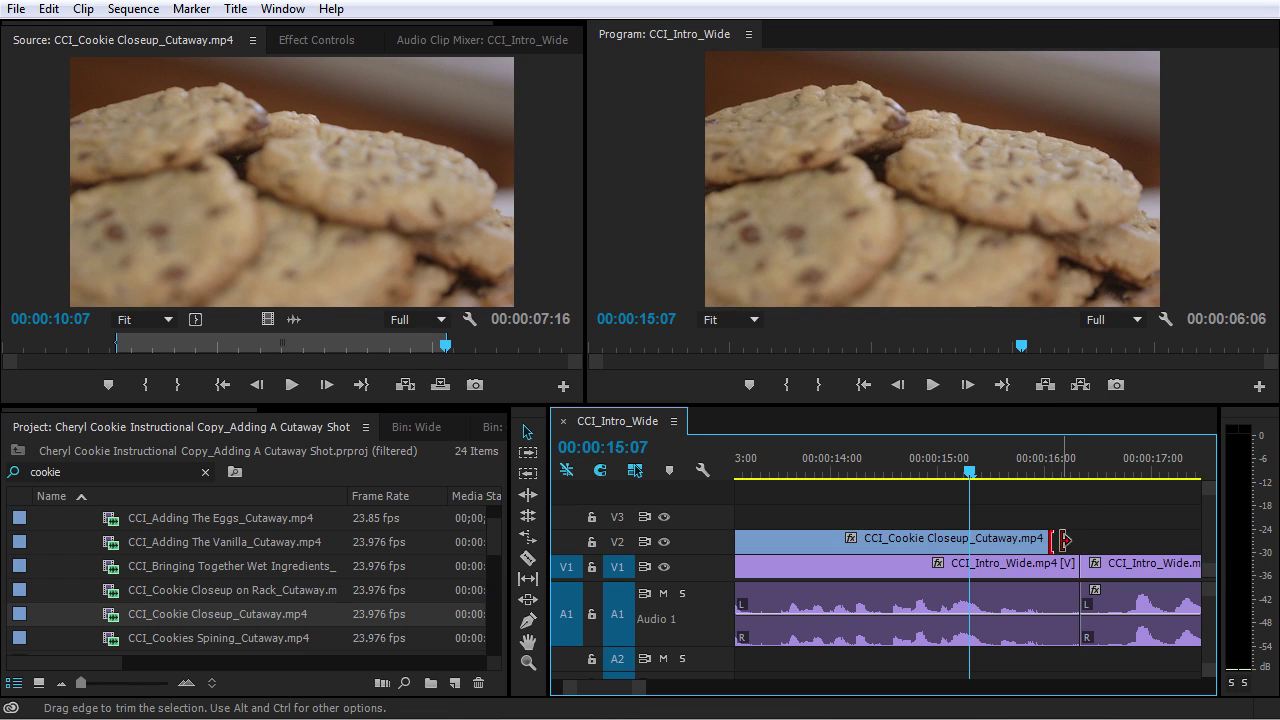
# Step: Ripple-trim the end of the first intro clip on V1 to the end of the cookie cutaway and play across the cut
pyautogui.click(1058, 471)
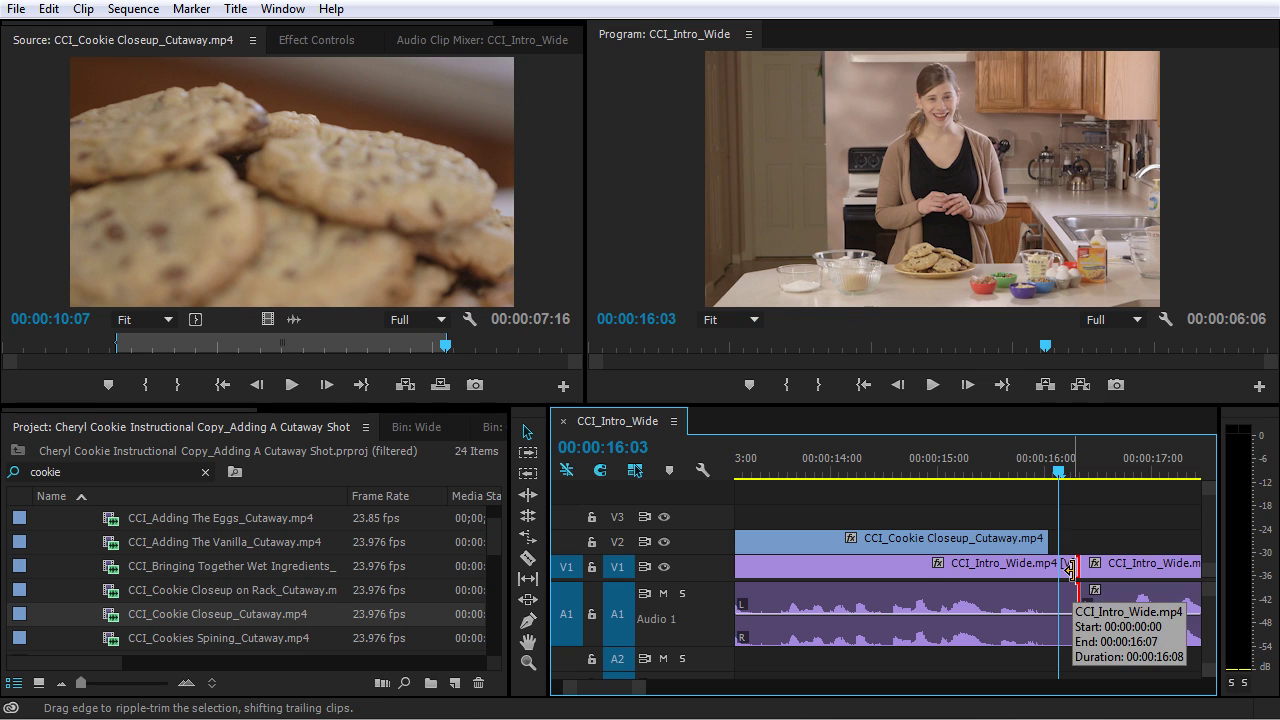
pyautogui.moveTo(1069, 568); pyautogui.dragTo(1041, 583)
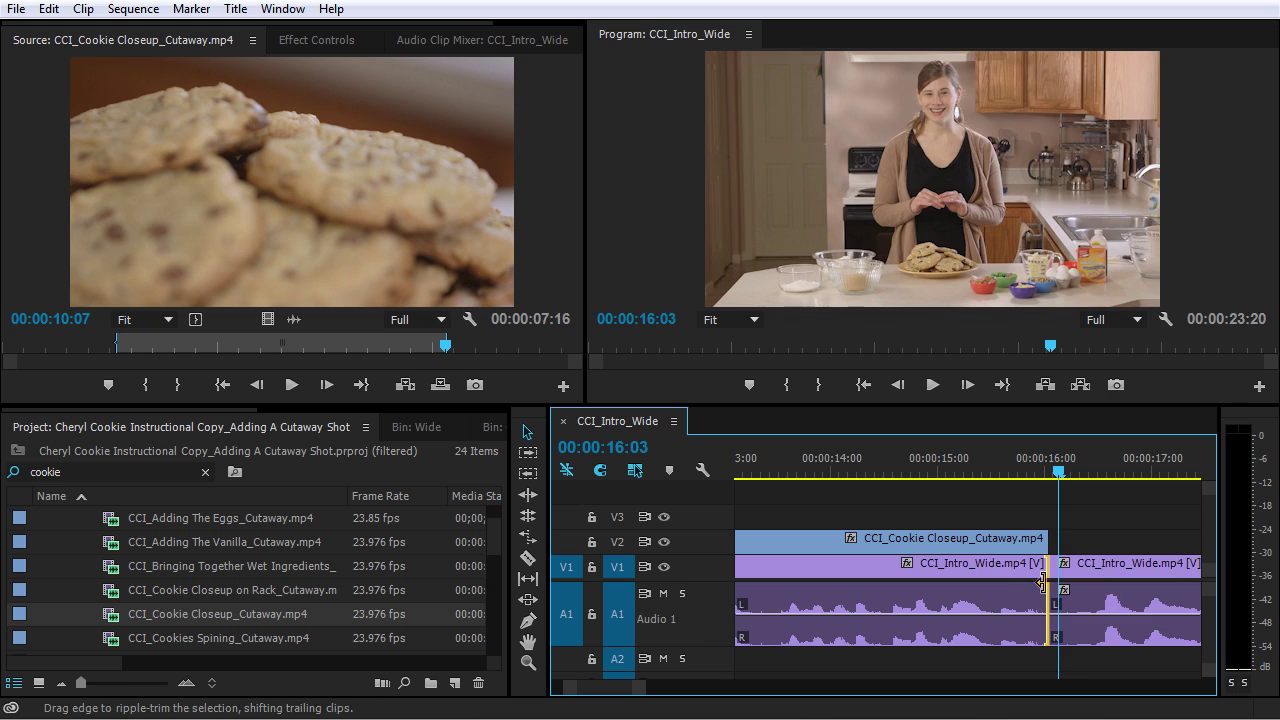
pyautogui.moveTo(1058, 470); pyautogui.dragTo(924, 477)
pyautogui.press('space')
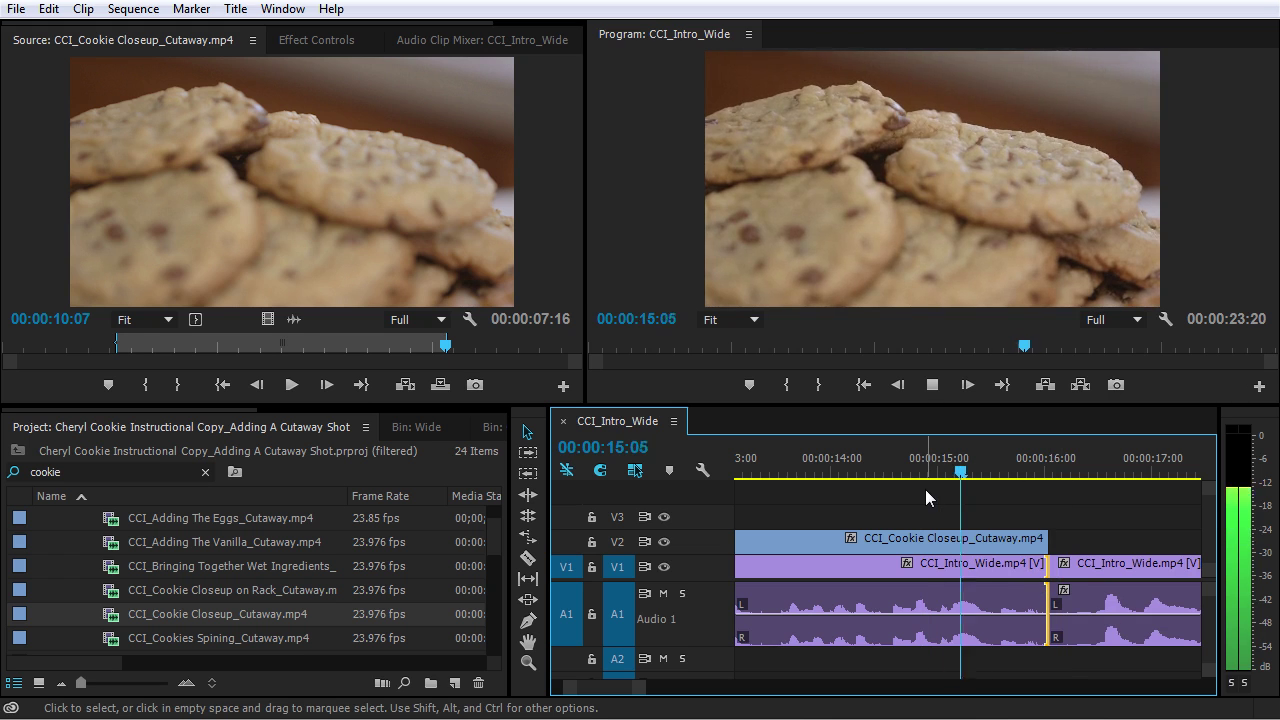
pyautogui.press('space')
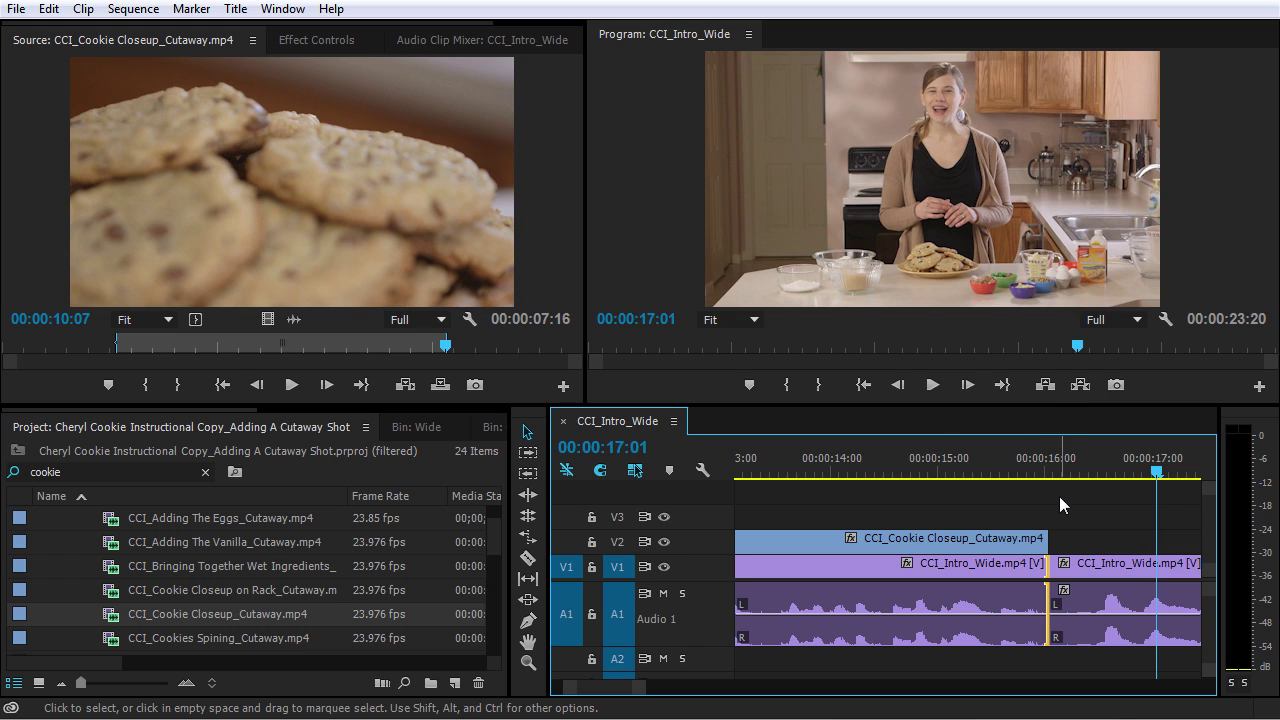
# Step: Compare the intro clips on both sides of the cut and replay the cutaway's ending from 00:00:14:08
pyautogui.click(1083, 569)
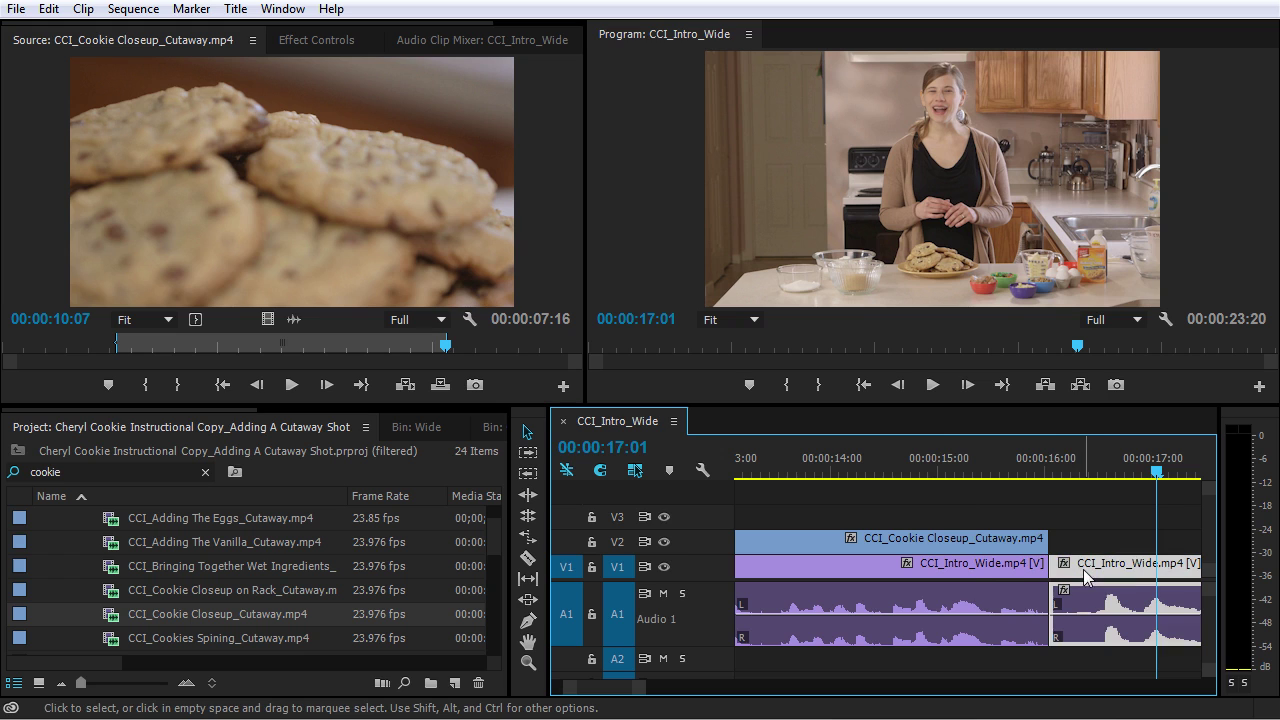
pyautogui.click(997, 571)
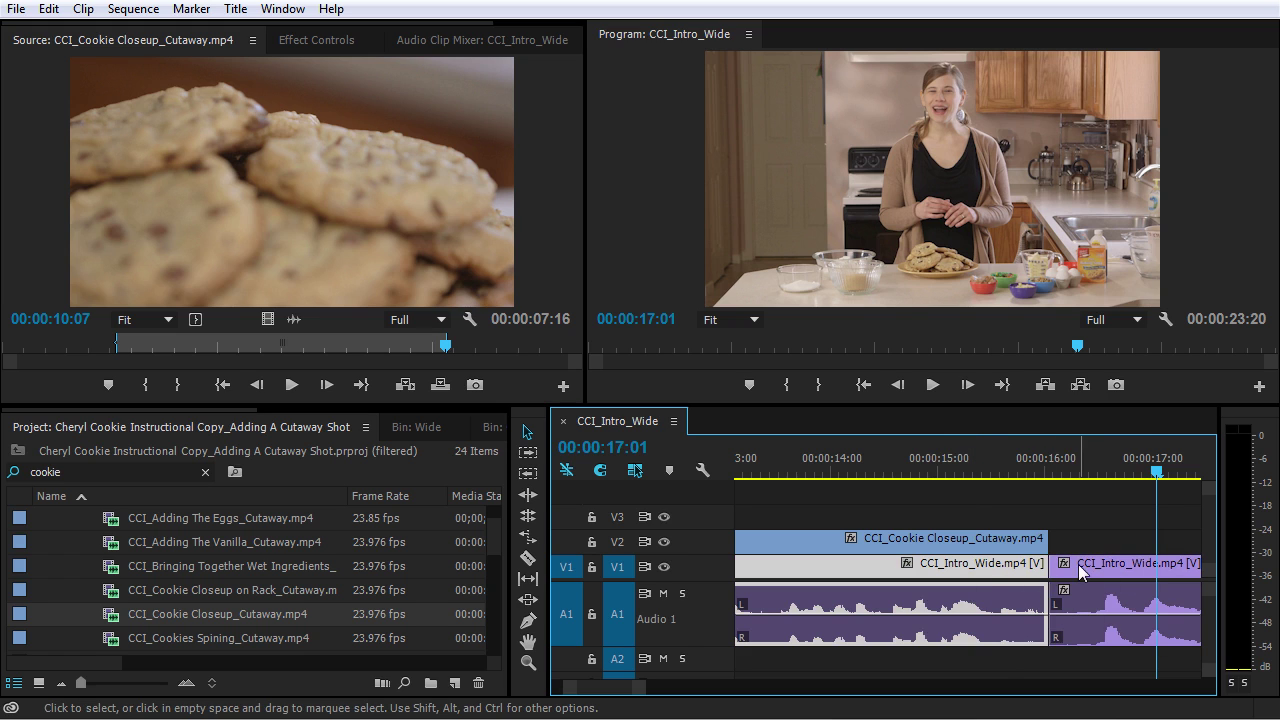
pyautogui.moveTo(1030, 463); pyautogui.dragTo(866, 466)
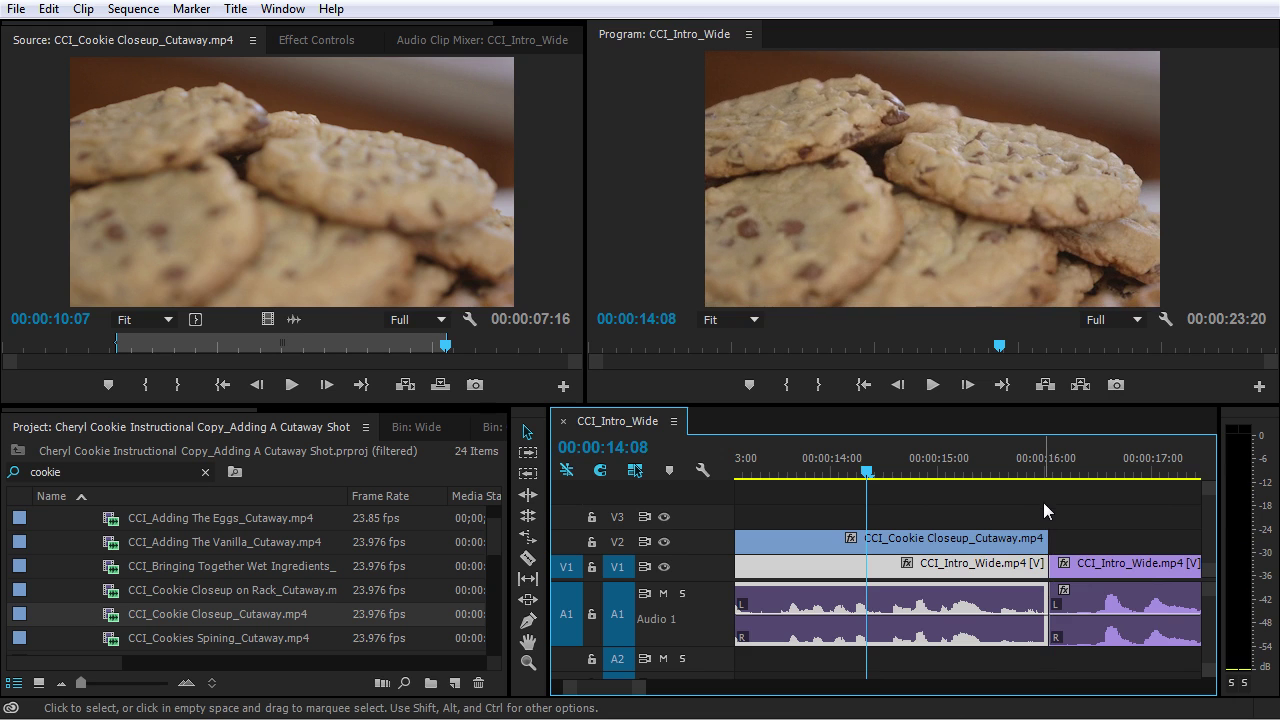
pyautogui.press('space')
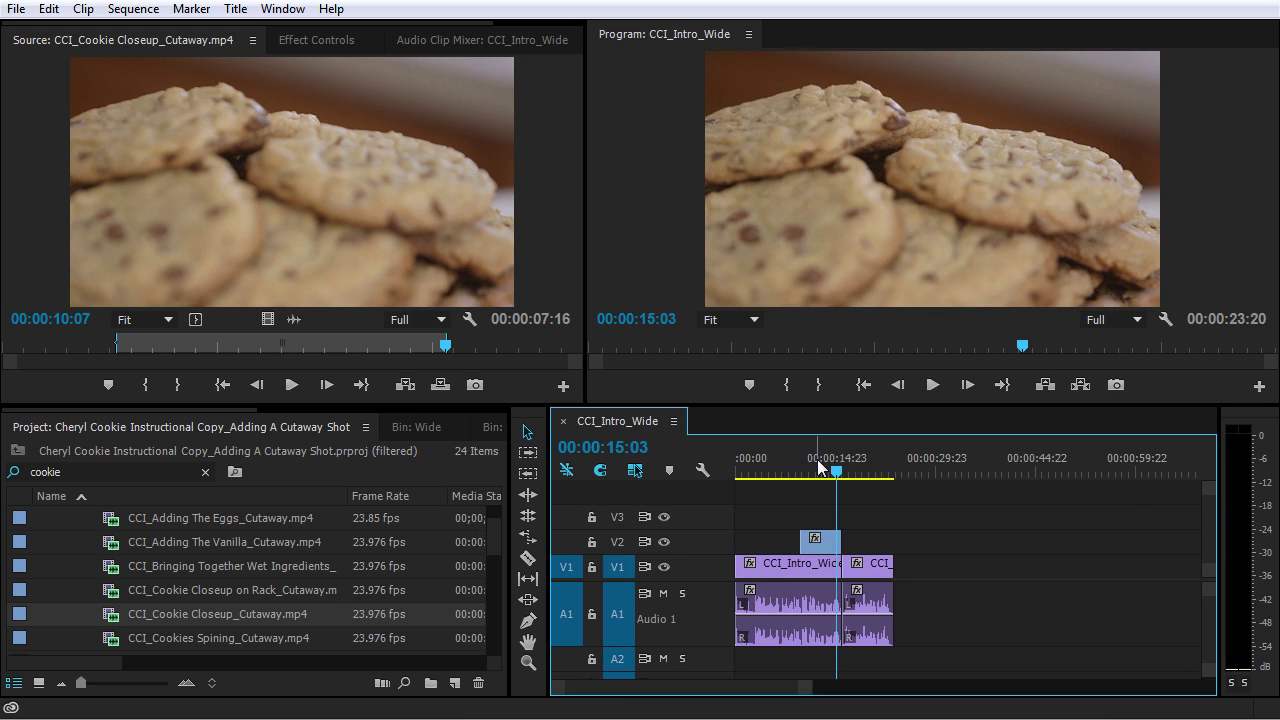
# Step: Play the sequence opening, ripple-trim about 2 seconds off the start of the first intro clip, and return the playhead to 00:00:00:00
pyautogui.press('space')
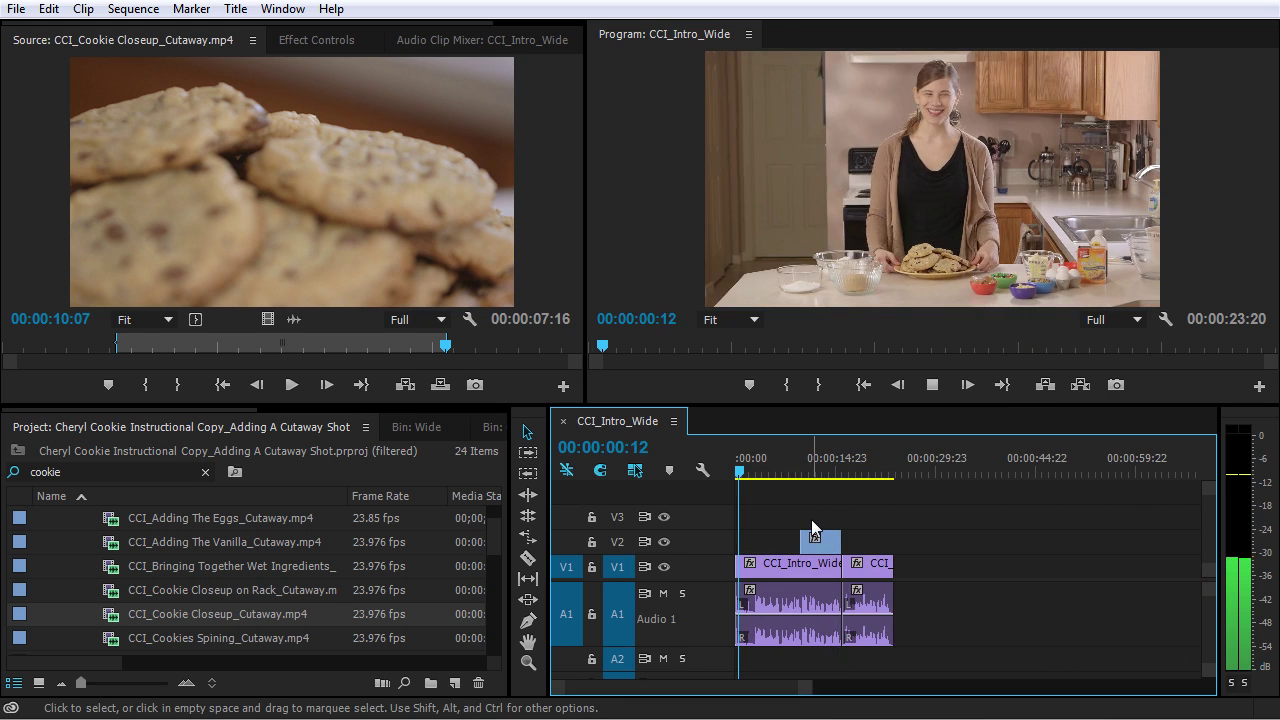
pyautogui.press('space')
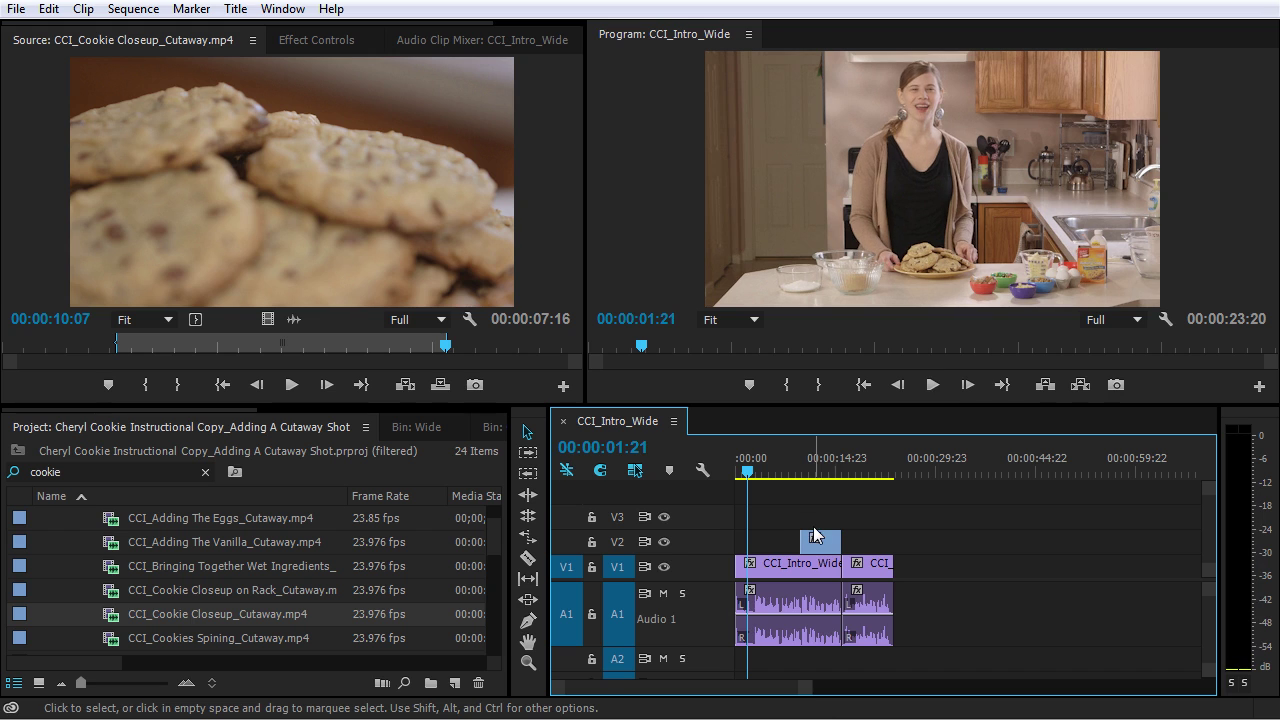
pyautogui.press('=')
pyautogui.press('=')
pyautogui.press('=')
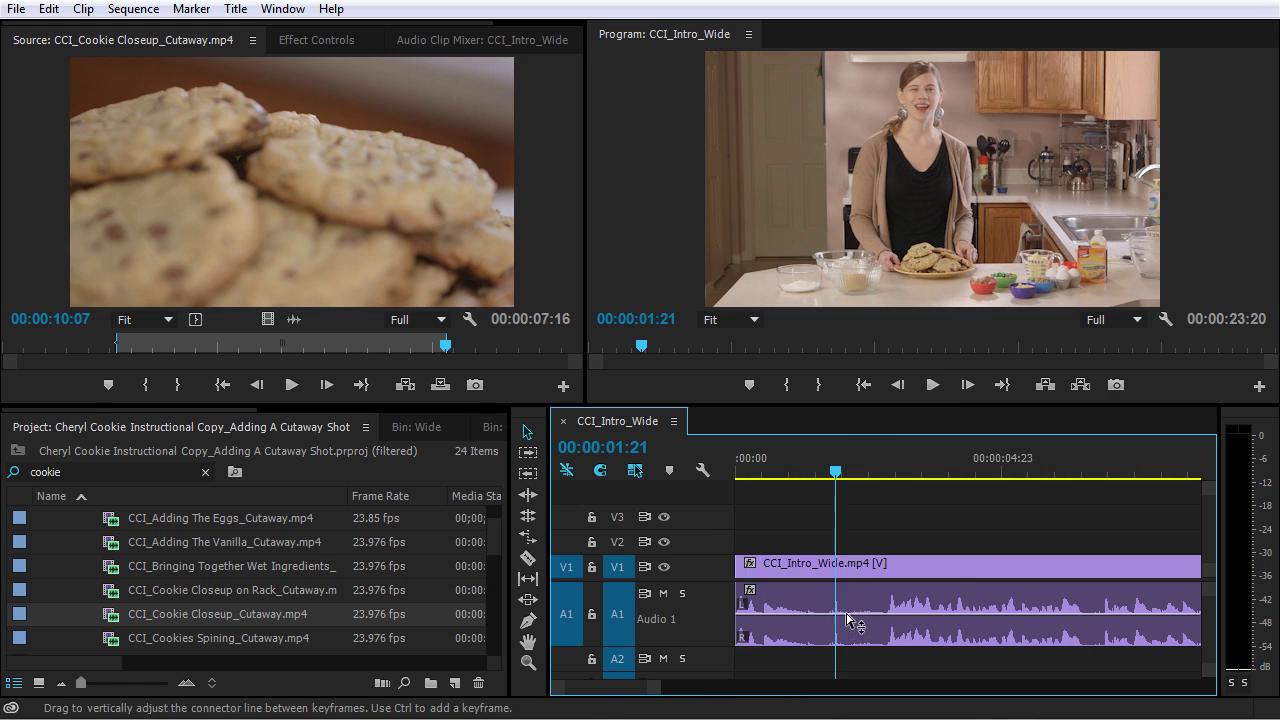
pyautogui.click(809, 567)
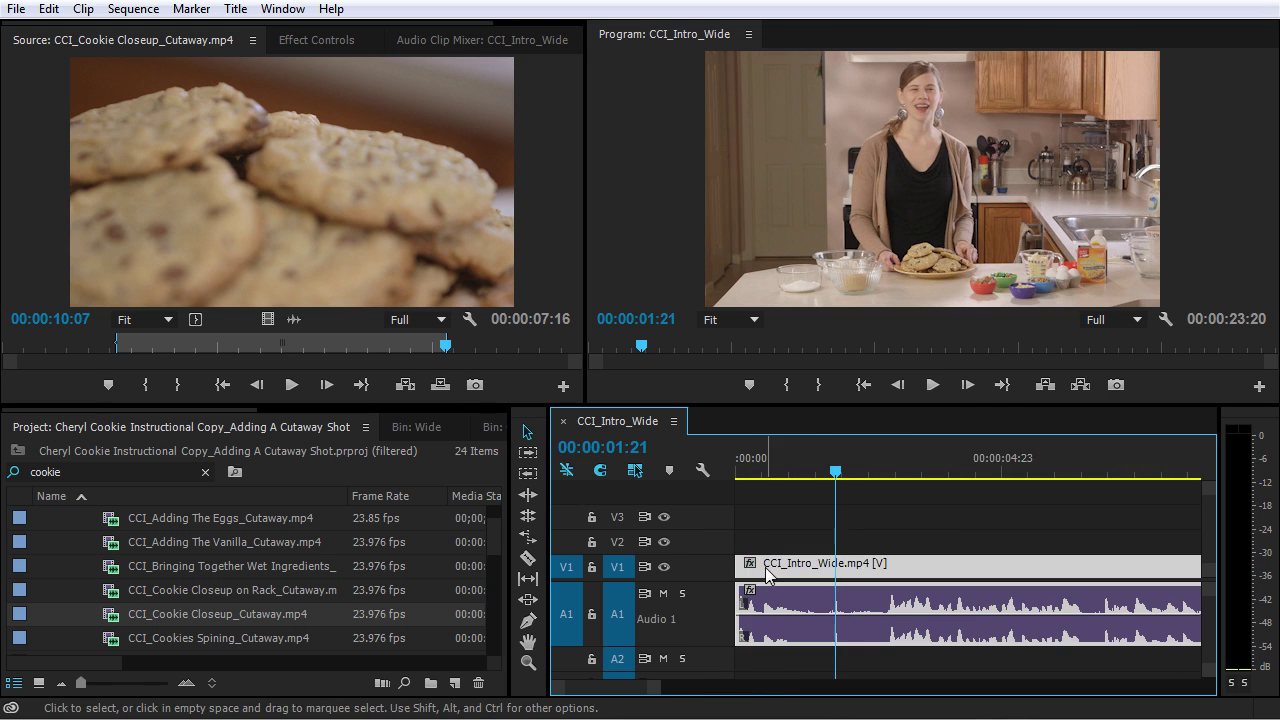
pyautogui.moveTo(745, 567); pyautogui.dragTo(862, 594)
pyautogui.moveTo(830, 468); pyautogui.dragTo(701, 470)
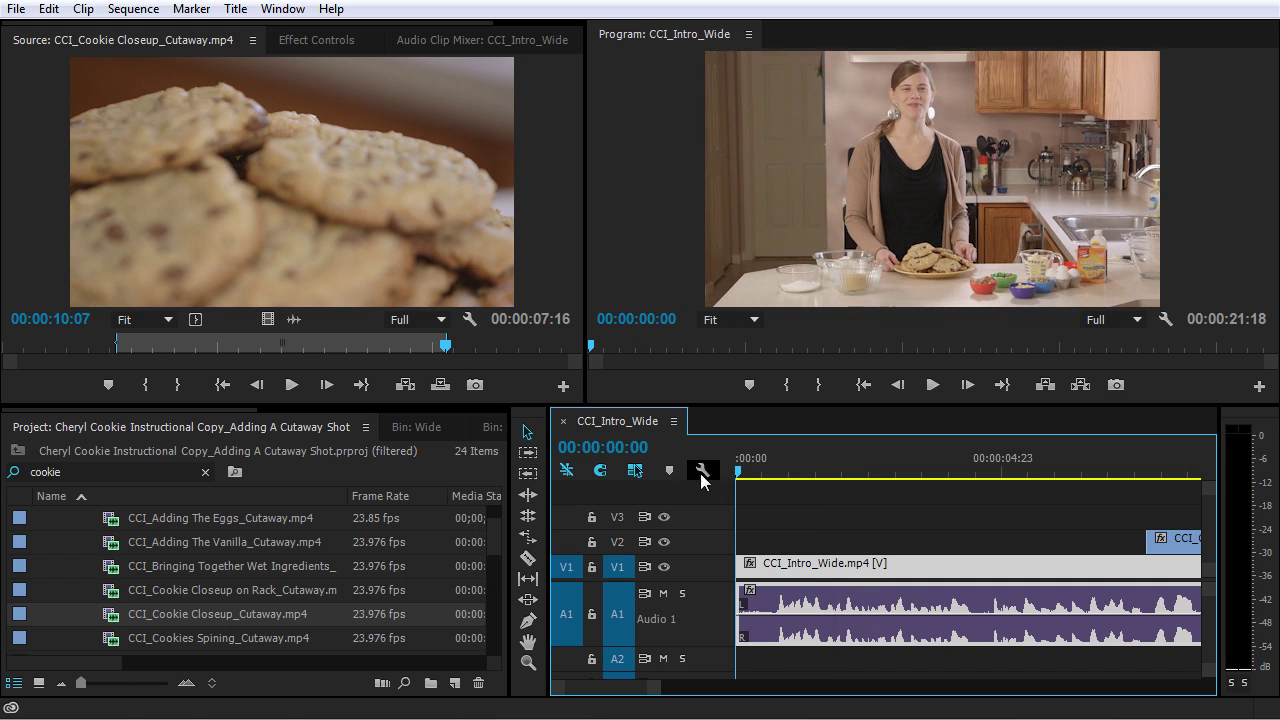
# Step: Deselect the intro clip and play the sequence from its beginning to the end to review the edit
pyautogui.click(822, 566)
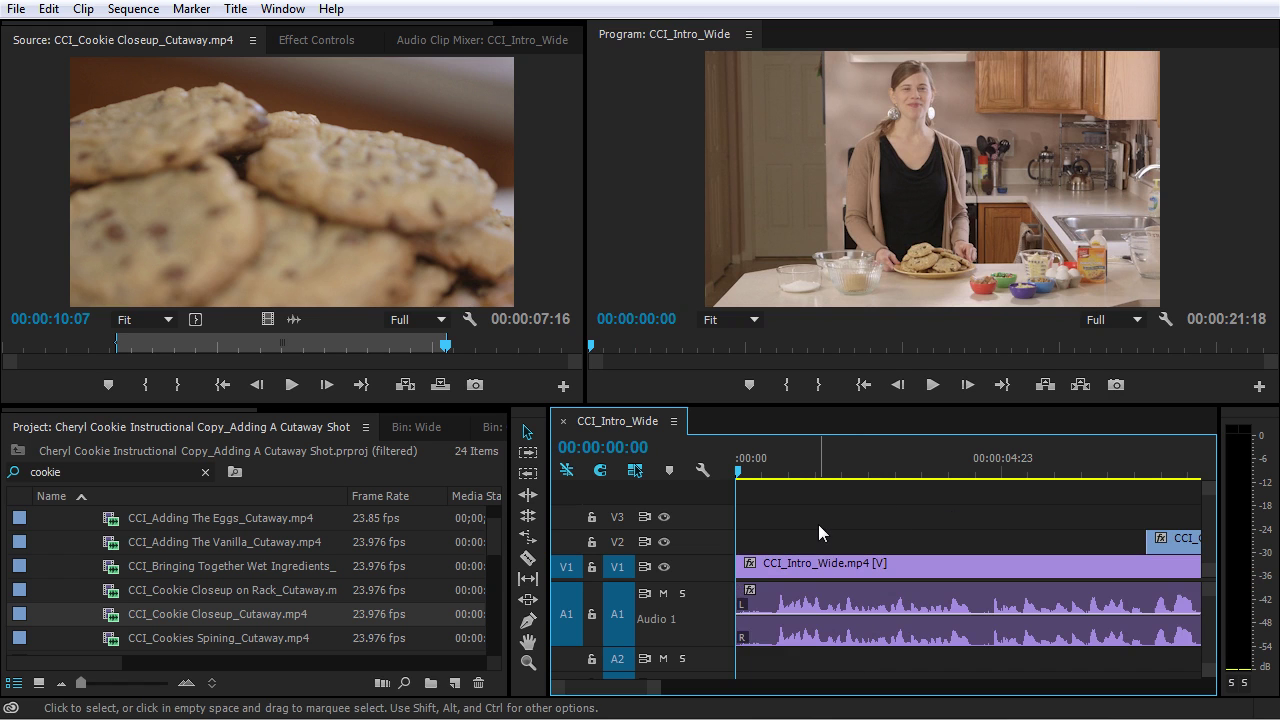
pyautogui.press('space')
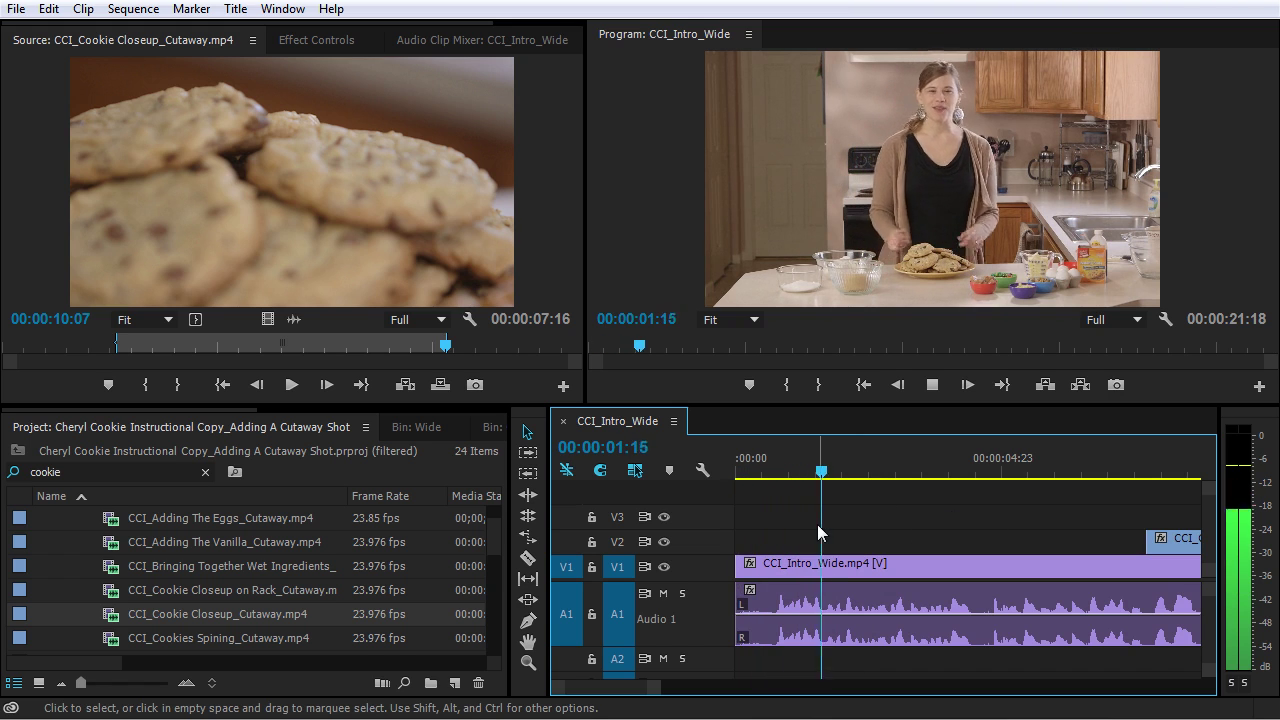
pyautogui.press('space')
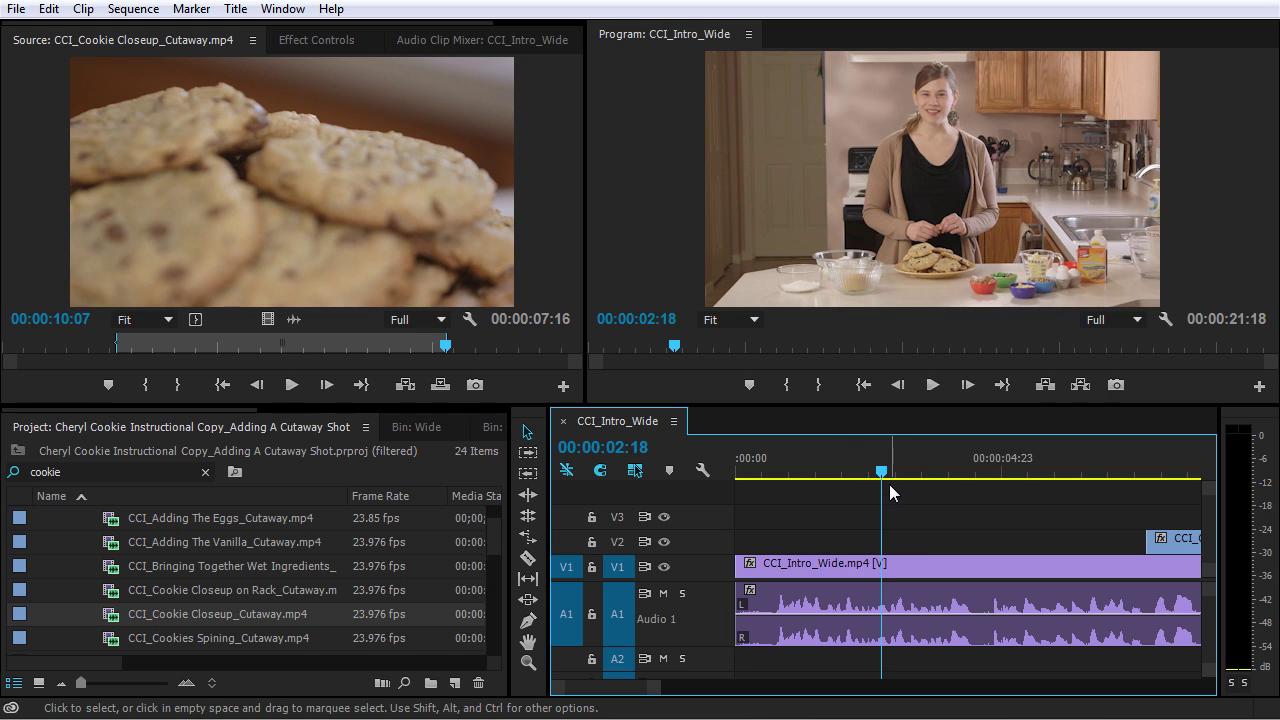
pyautogui.press('Home')
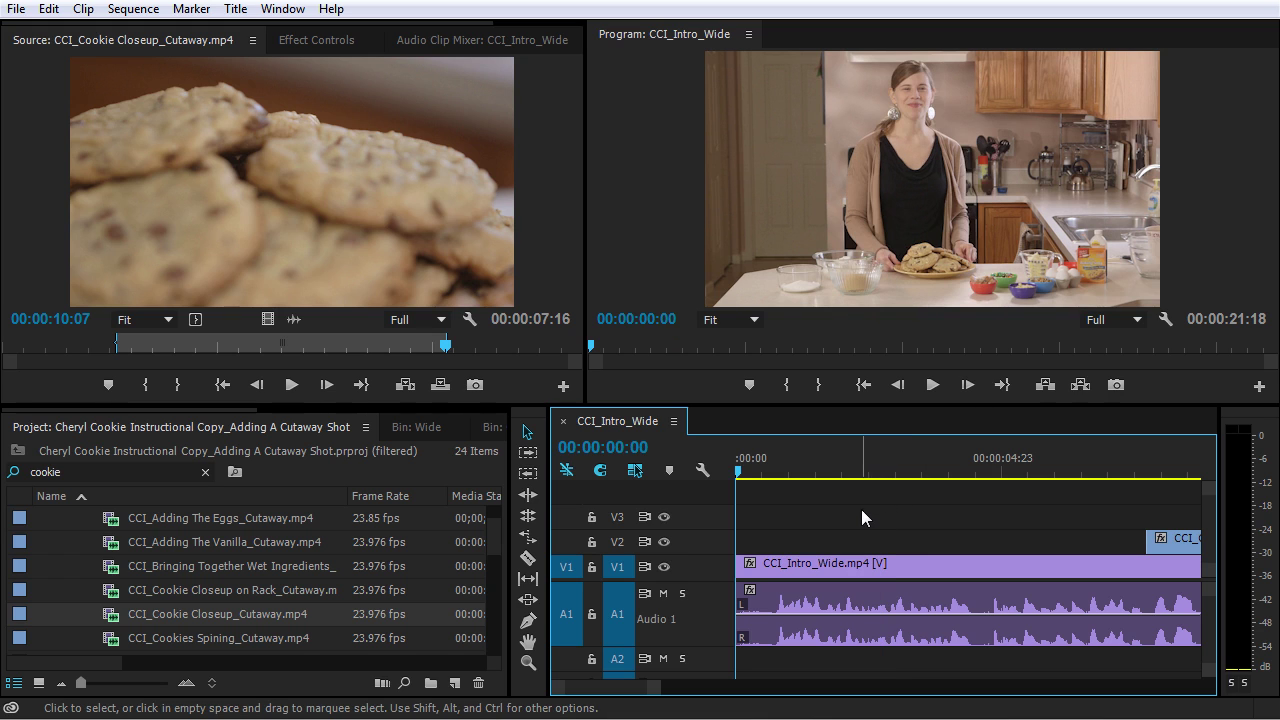
pyautogui.press('space')
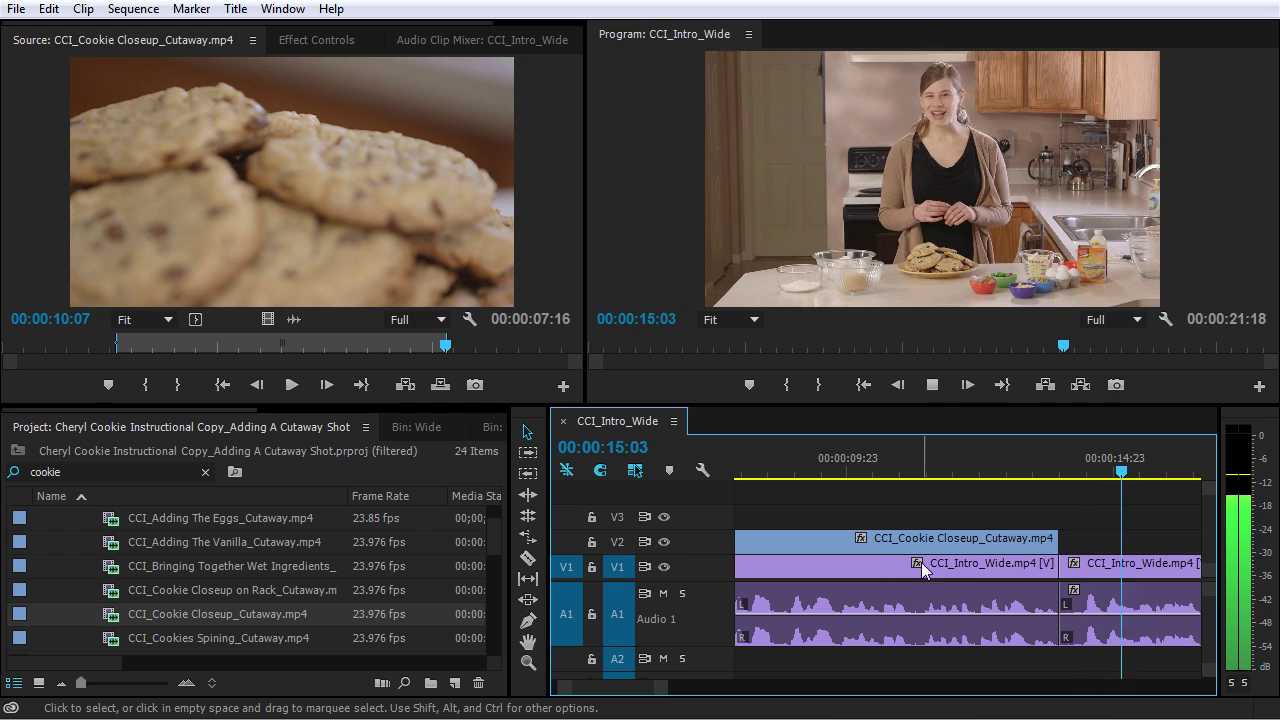
pyautogui.press('-')
pyautogui.press('-')
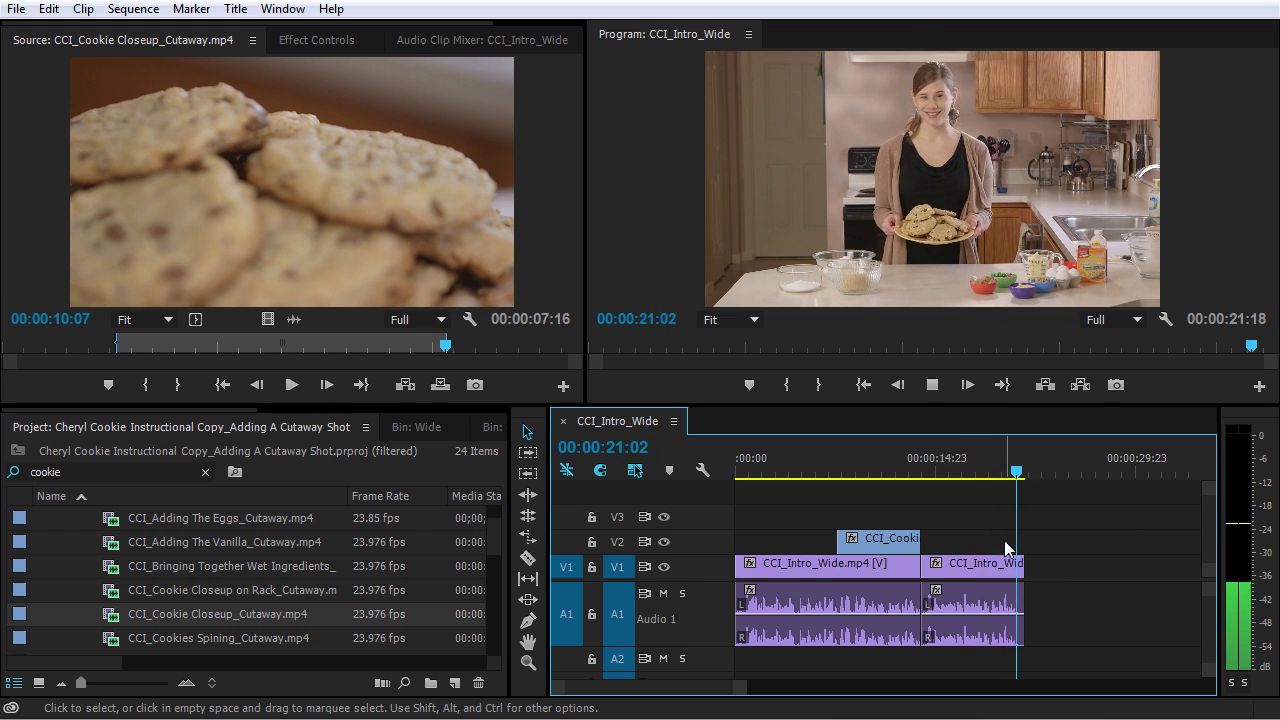
# Step: Move the playhead to 00:00:13:14 and try to trim the end of the cookie cutaway on V2 back toward it
pyautogui.click(836, 471)
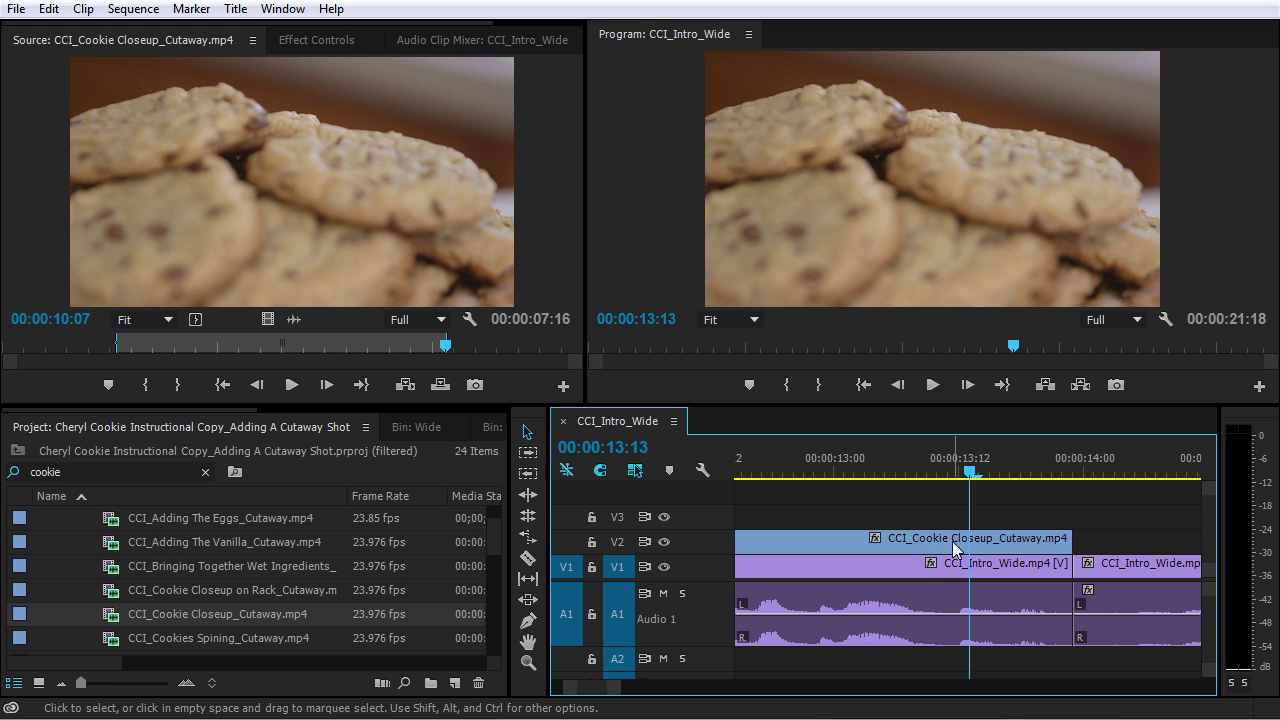
pyautogui.moveTo(915, 470); pyautogui.dragTo(980, 486)
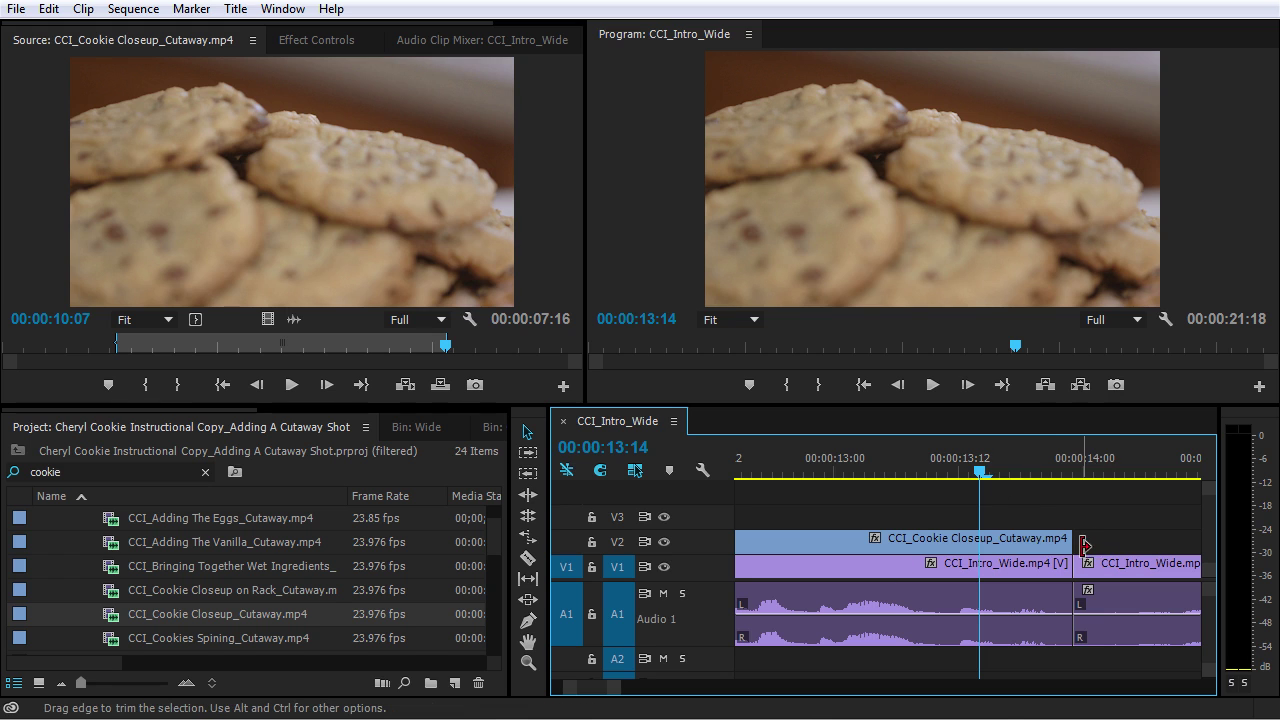
pyautogui.moveTo(1065, 538); pyautogui.dragTo(1023, 545)
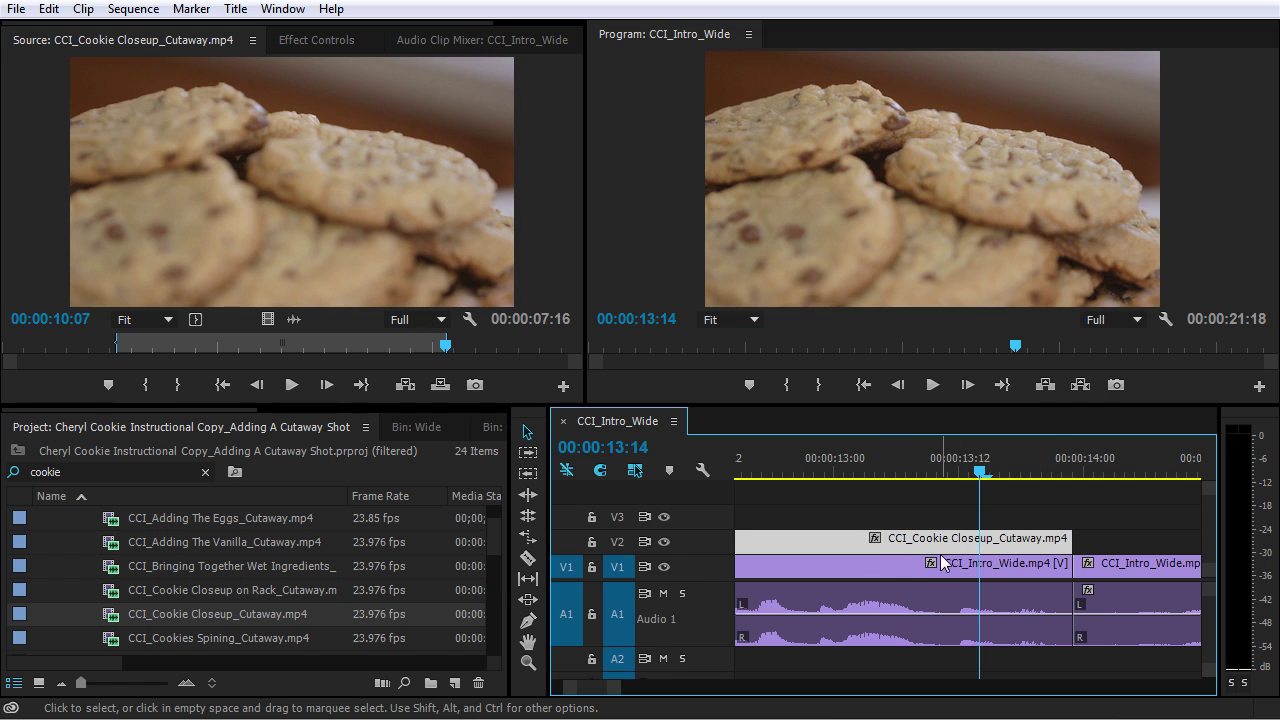
# Step: Target track V2, jump to the edit point at the cookie cutaway's start, and return to the sequence start
pyautogui.click(619, 547)
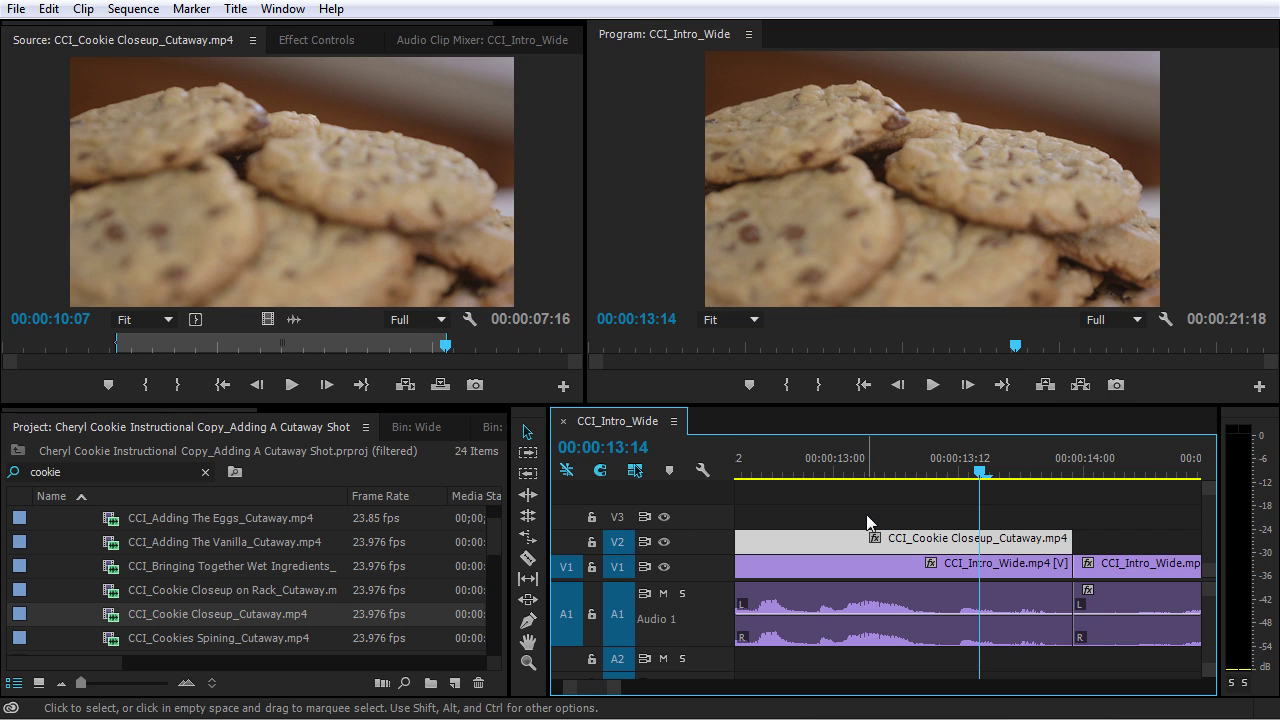
pyautogui.press('Up')
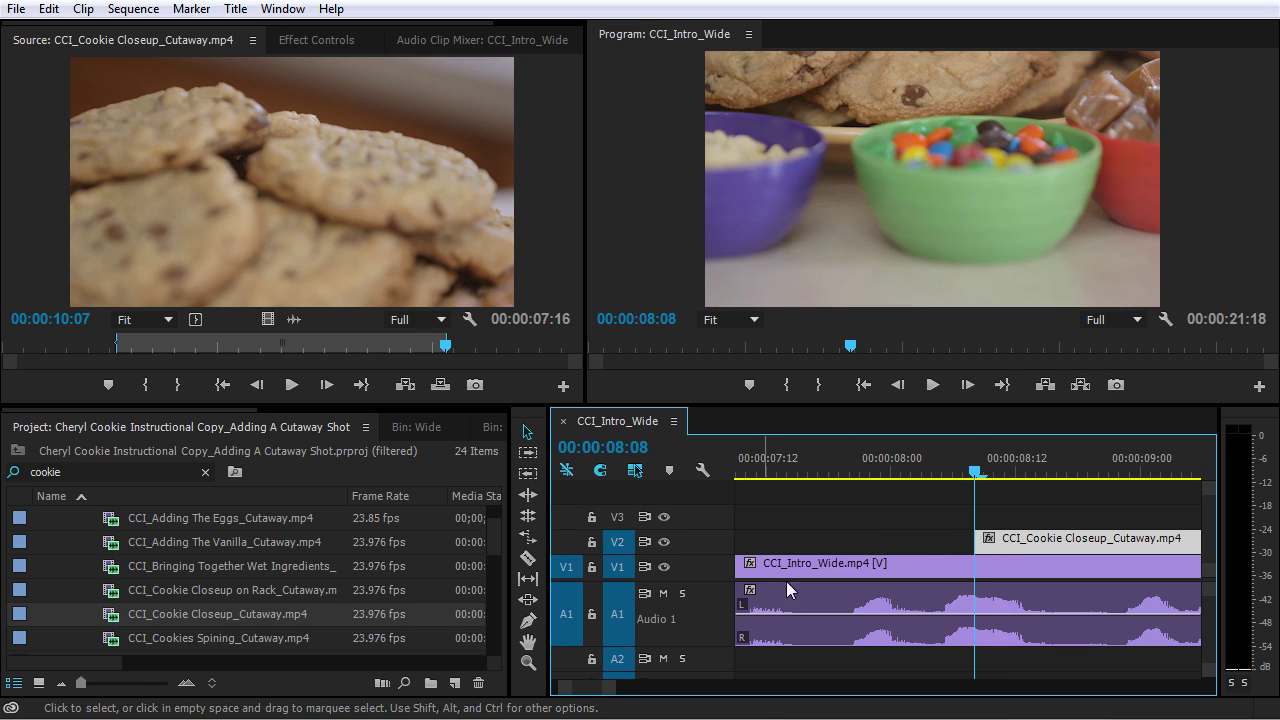
pyautogui.press('Home')
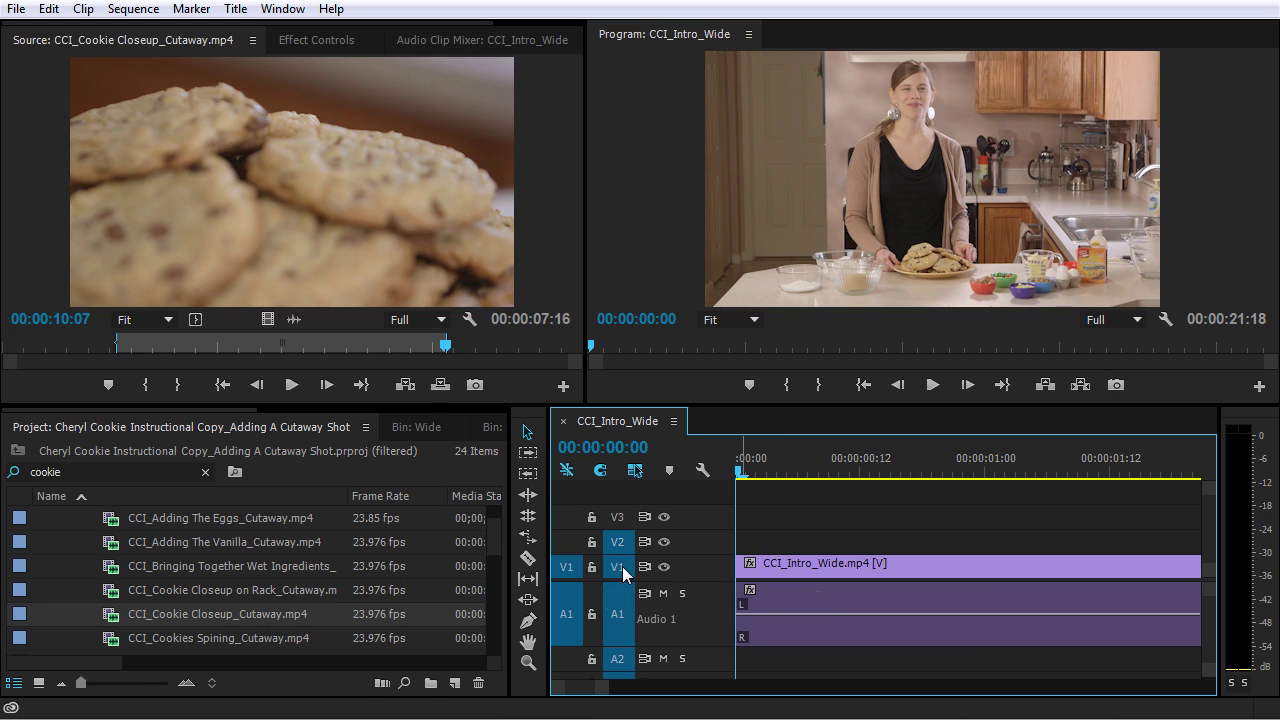
# Step: Step through the edit points at the cookie cutaway's start and end, untarget V2, and return to the sequence start
pyautogui.press('Down')
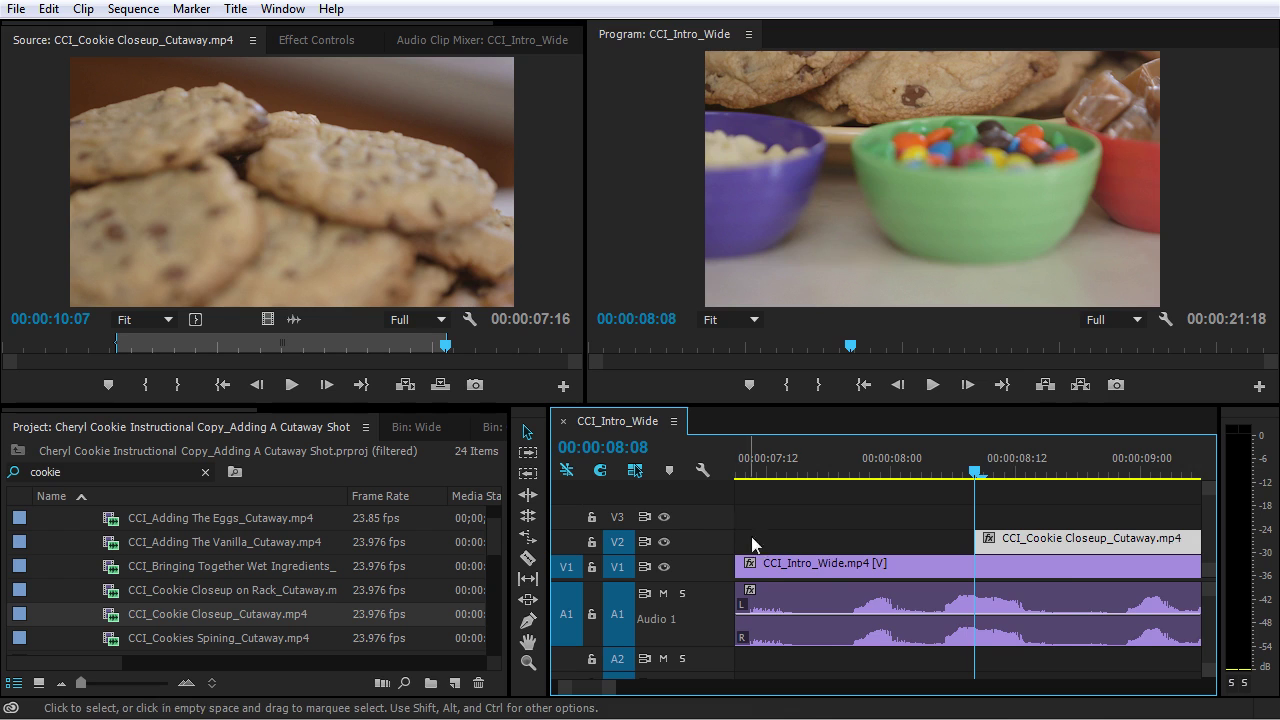
pyautogui.press('Down')
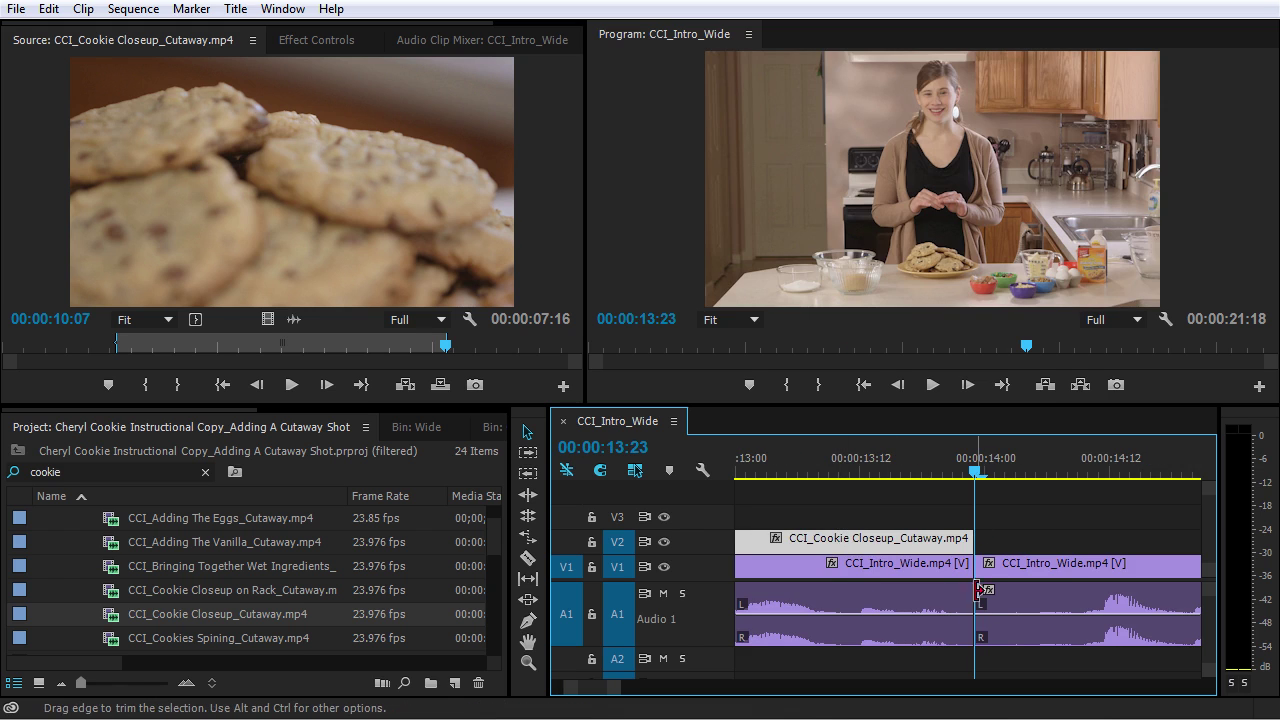
pyautogui.click(626, 550)
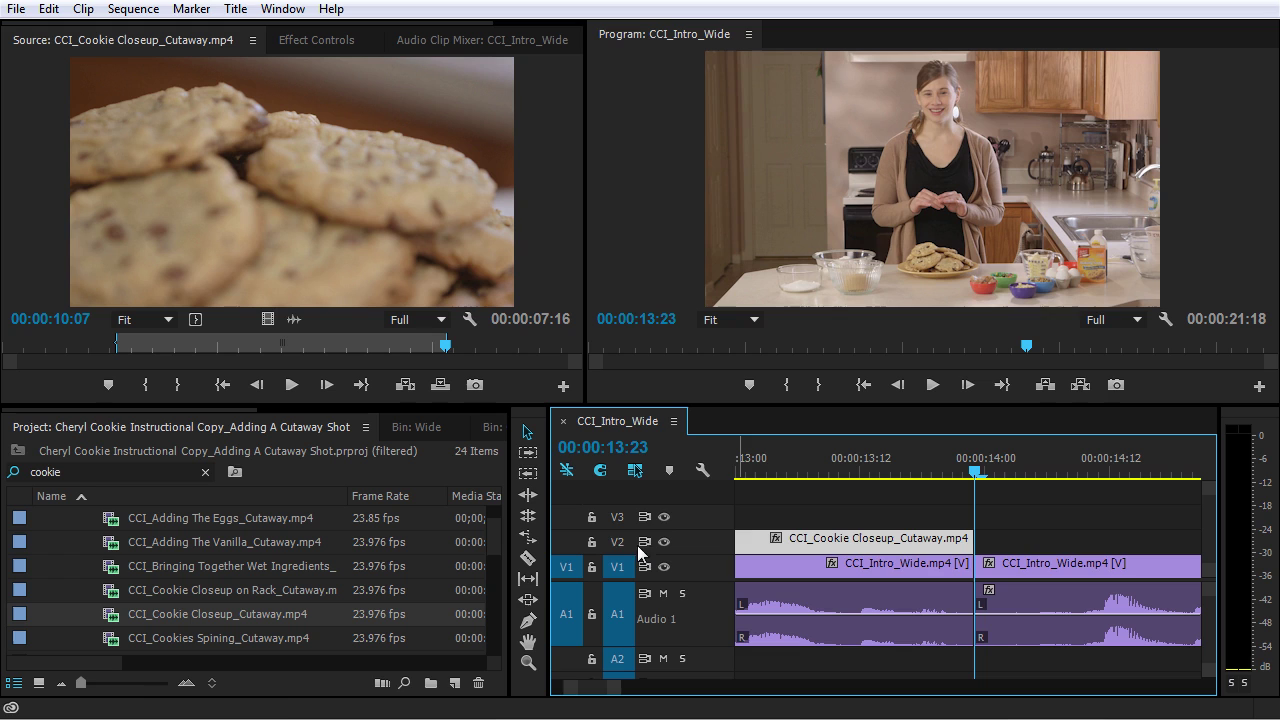
pyautogui.press('Home')
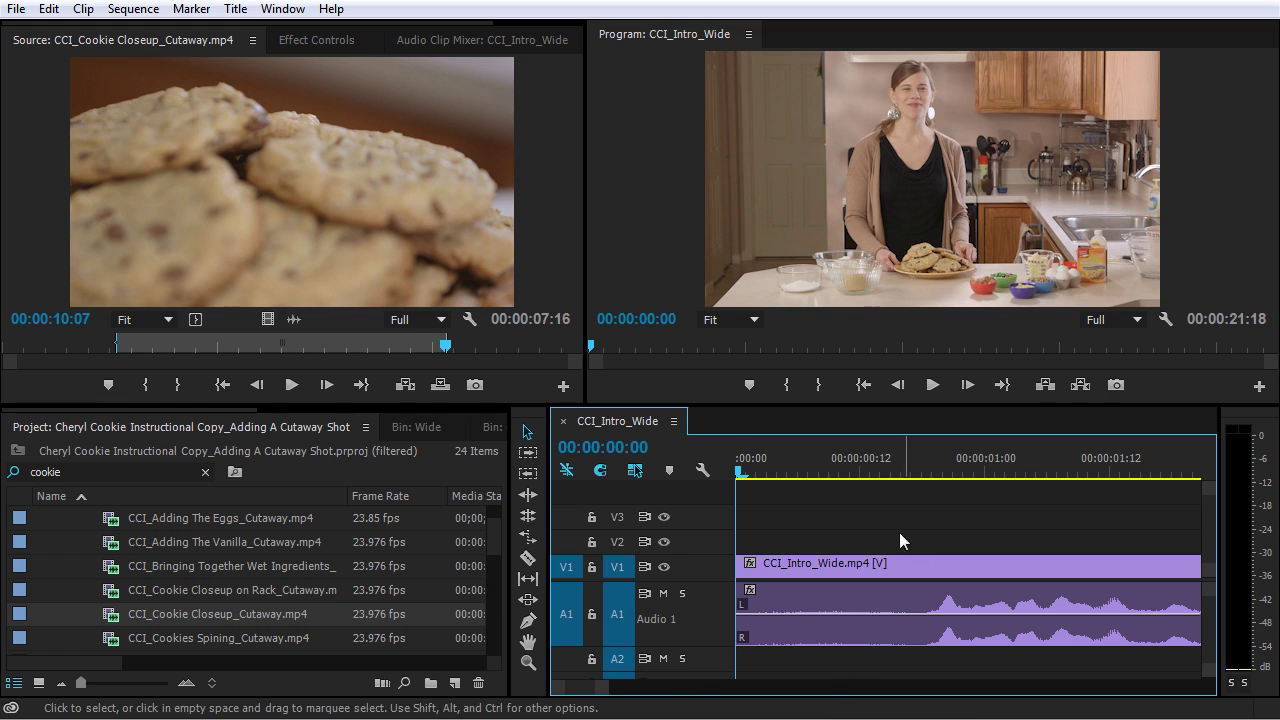
# Step: Retarget V2, go to the cookie cutaway's start, and extend the clip's beginning back to 00:00:07:17
pyautogui.click(624, 542)
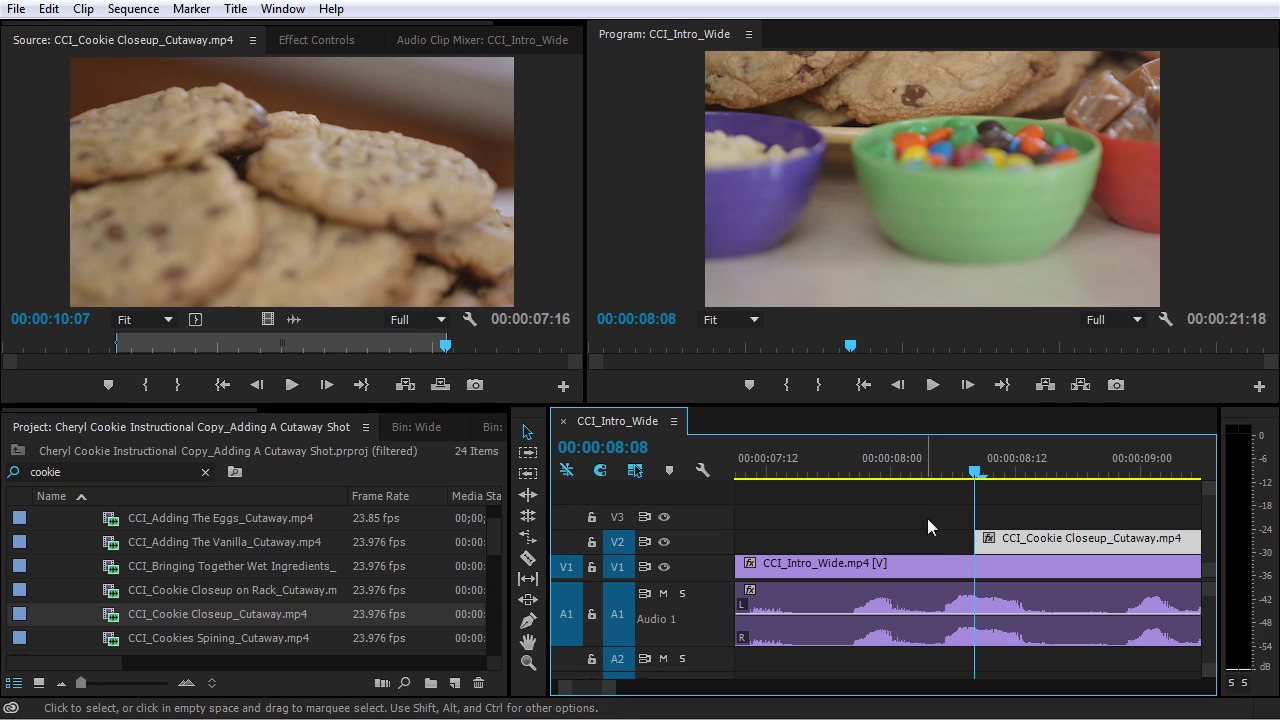
pyautogui.moveTo(796, 463); pyautogui.dragTo(821, 459)
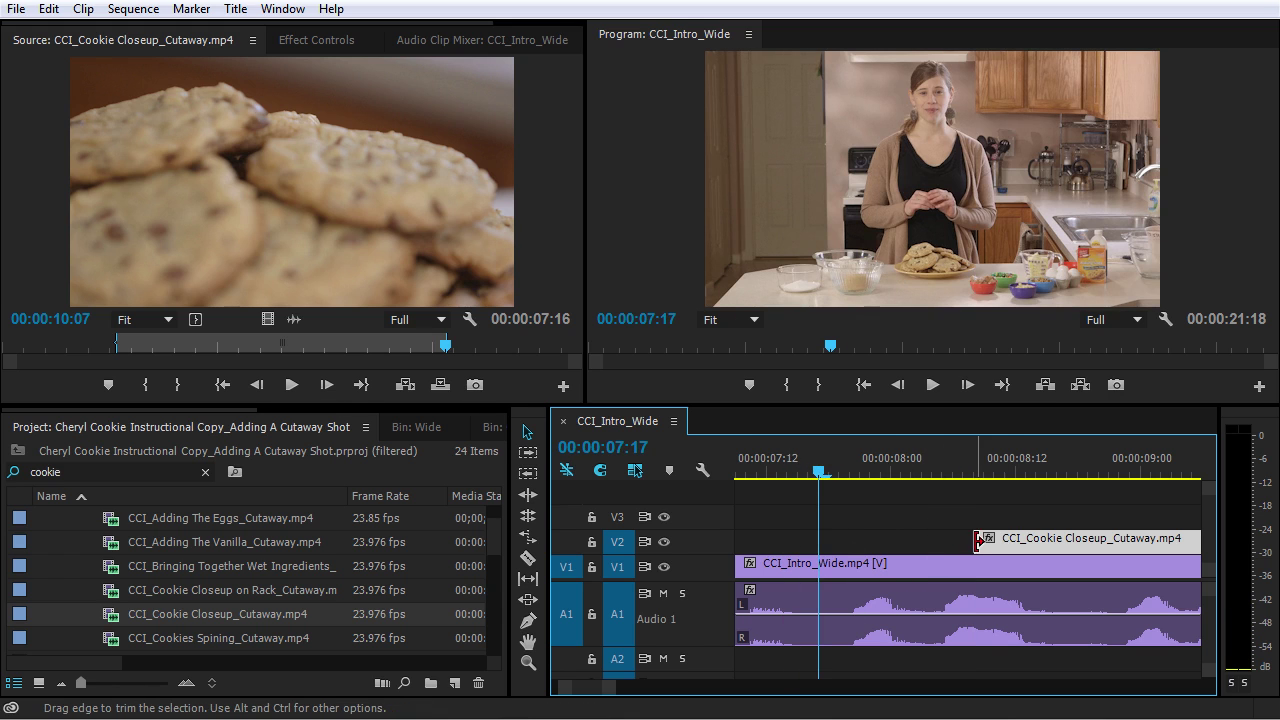
pyautogui.moveTo(955, 541); pyautogui.dragTo(820, 541)
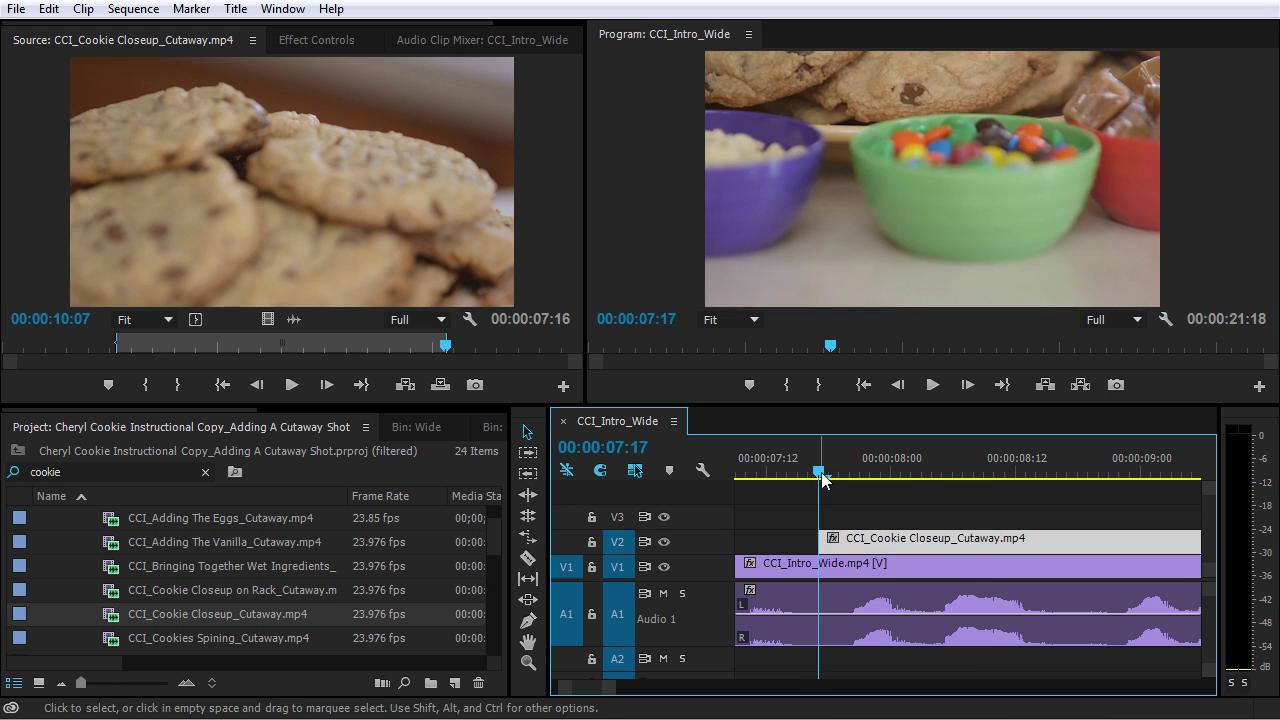
# Step: Play the sequence from just before the cookie cutaway to its end to review the extended start
pyautogui.click(757, 482)
pyautogui.press('space')
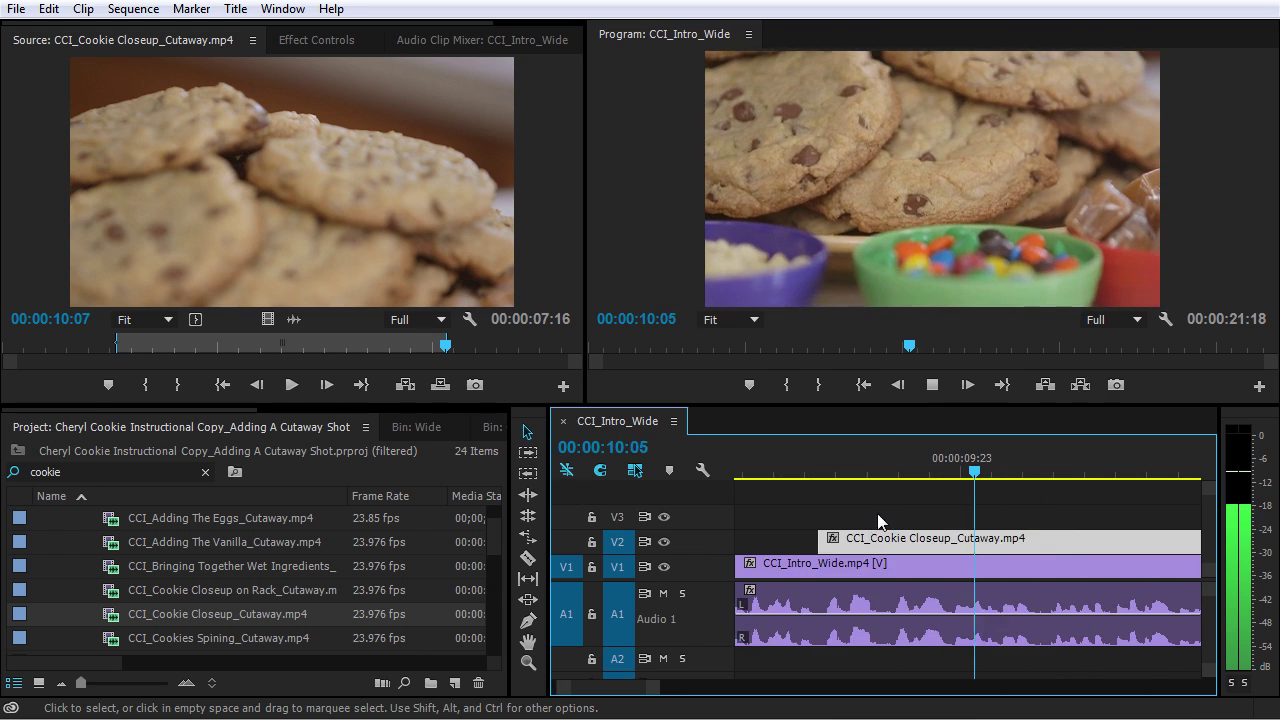
pyautogui.press('-')
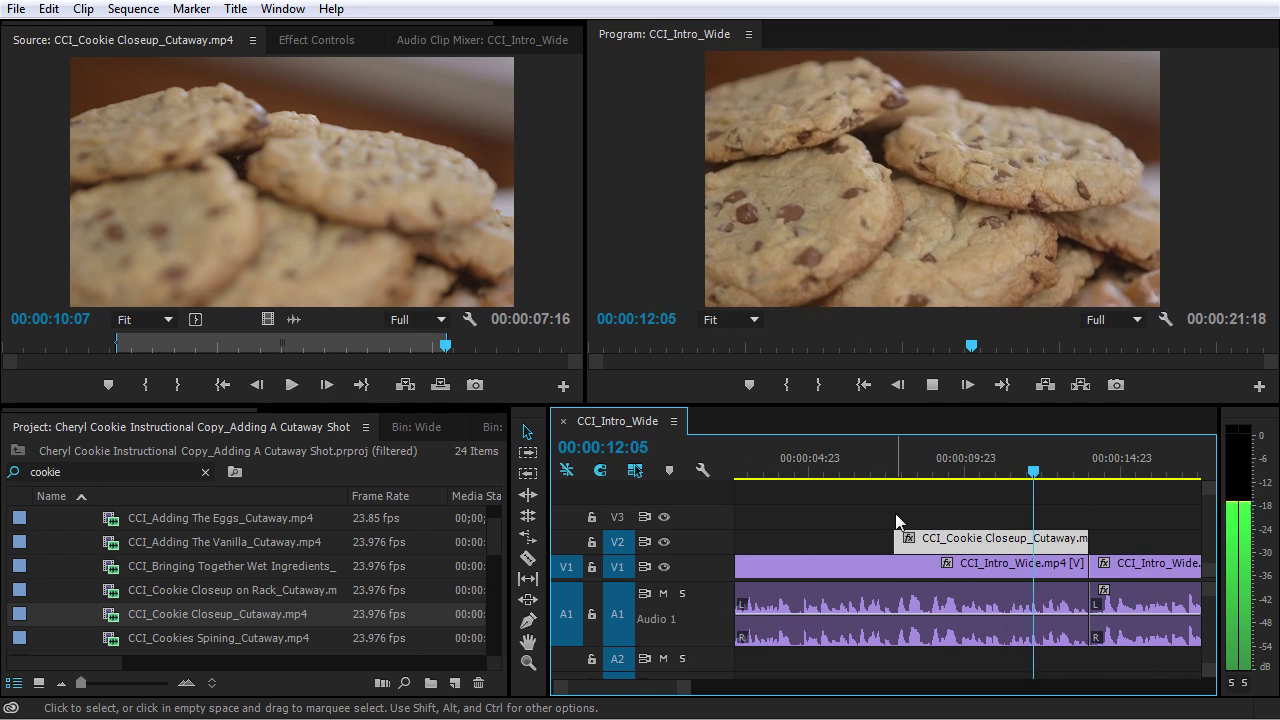
pyautogui.press('space')
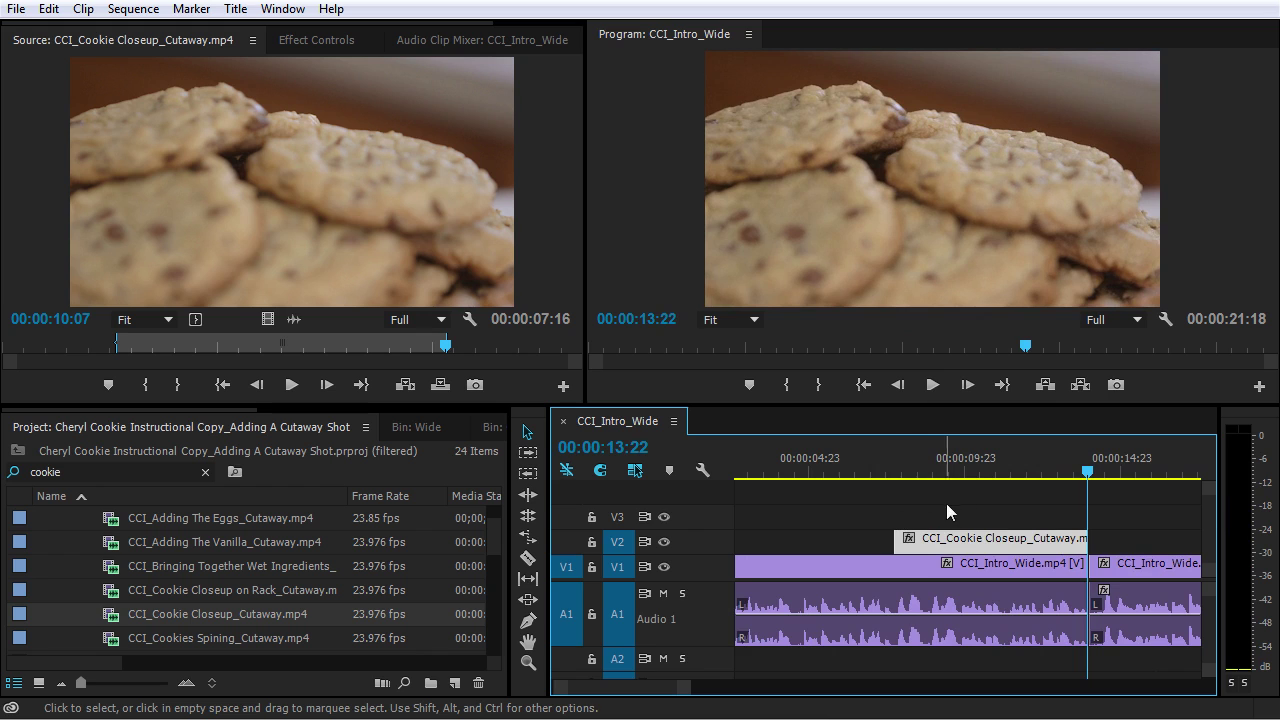
# Step: Move the playhead to 00:00:07:19 and trim the cookie cutaway's start on V2 forward to about 00:00:08:02
pyautogui.click(897, 469)
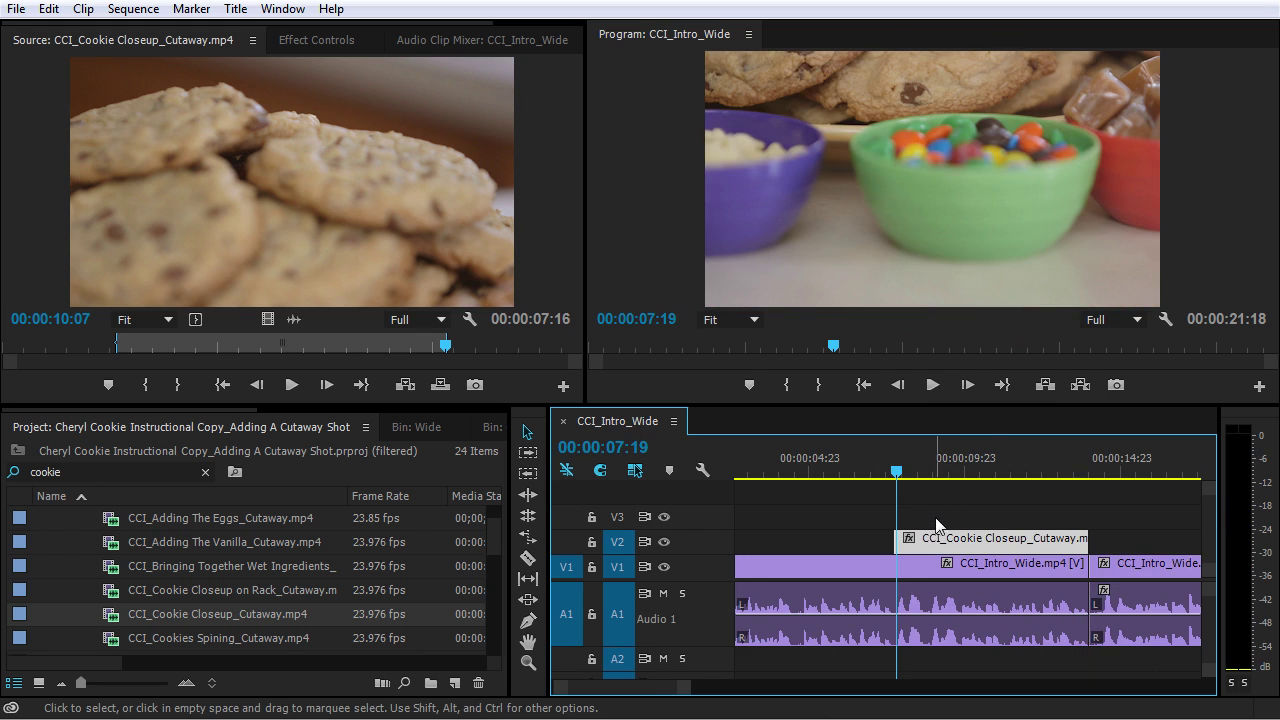
pyautogui.press('=')
pyautogui.press('=')
pyautogui.press('=')
pyautogui.moveTo(951, 541); pyautogui.dragTo(1052, 545)
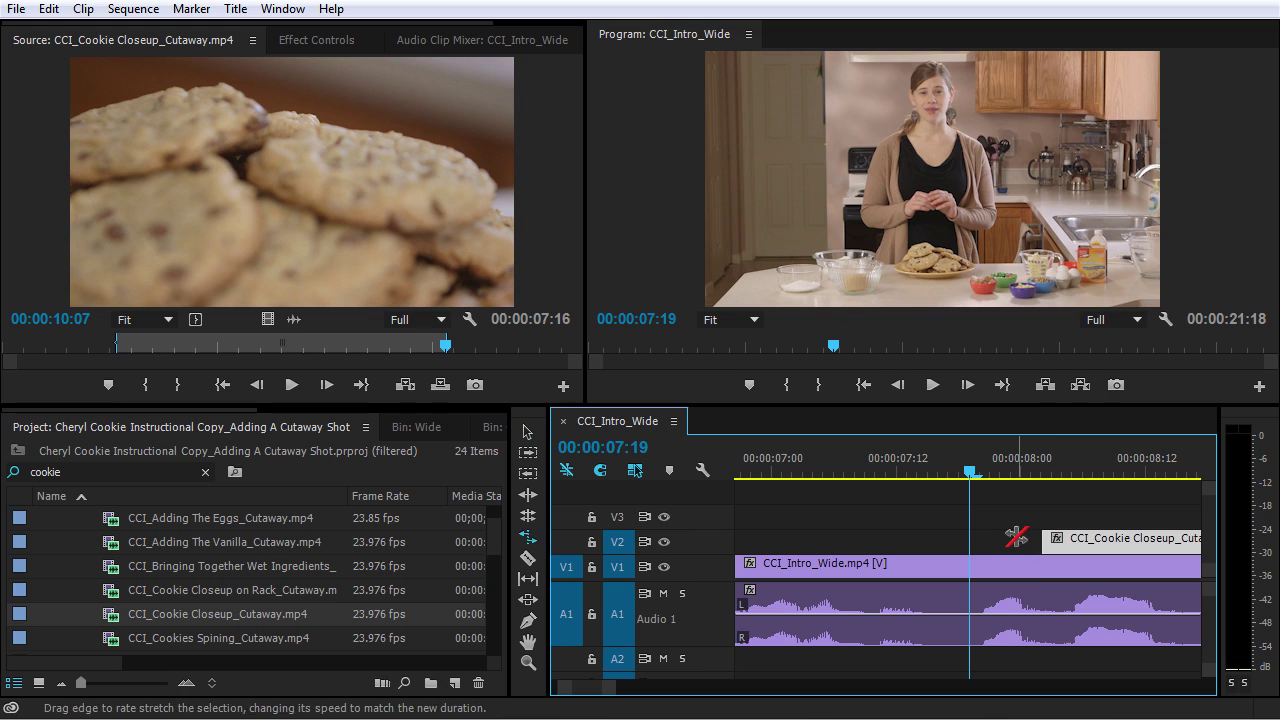
# Step: Rate-stretch the cookie cutaway's start back to 00:00:07:17, slowing the clip to 94%, and deselect it
pyautogui.click(530, 540)
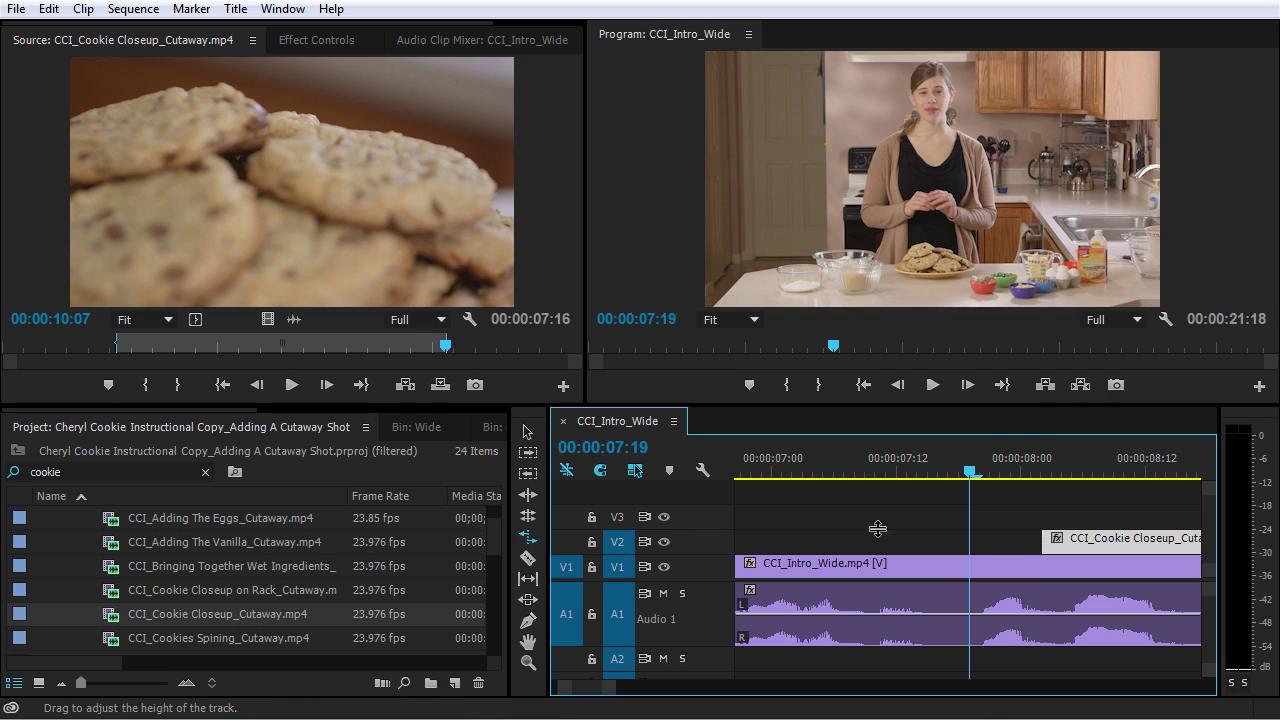
pyautogui.moveTo(1043, 538); pyautogui.dragTo(950, 540)
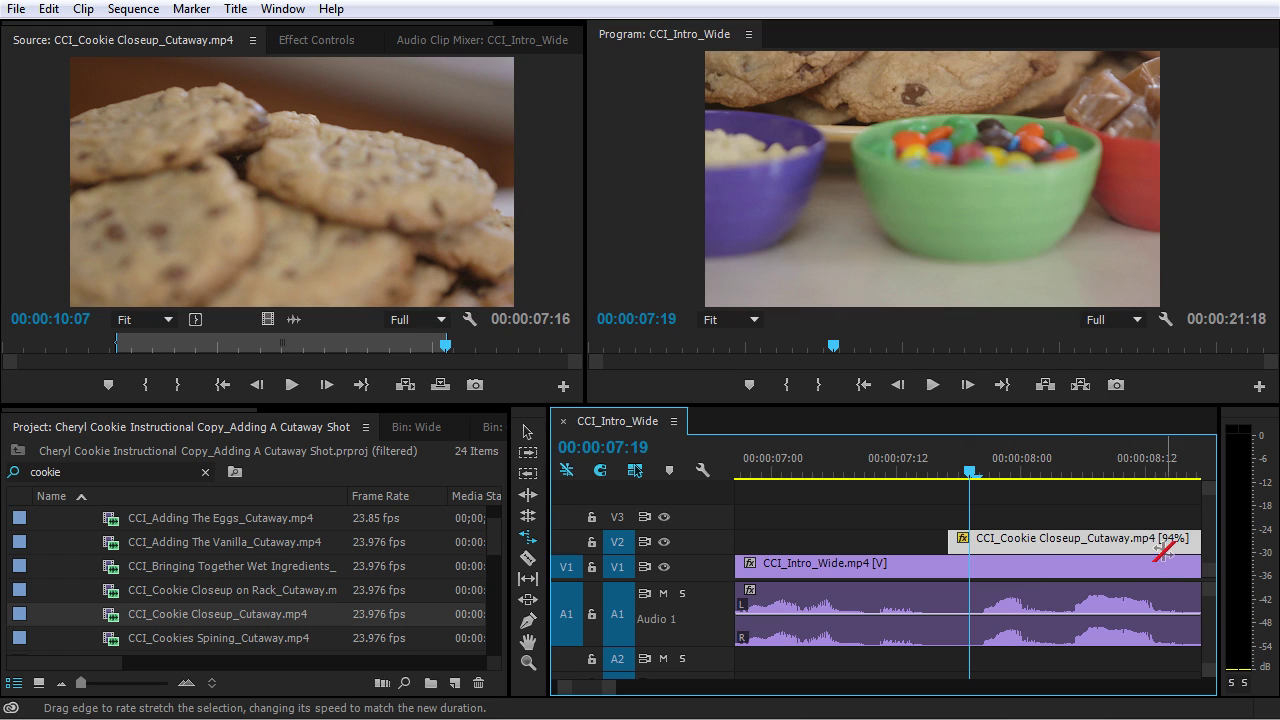
pyautogui.click(1008, 500)
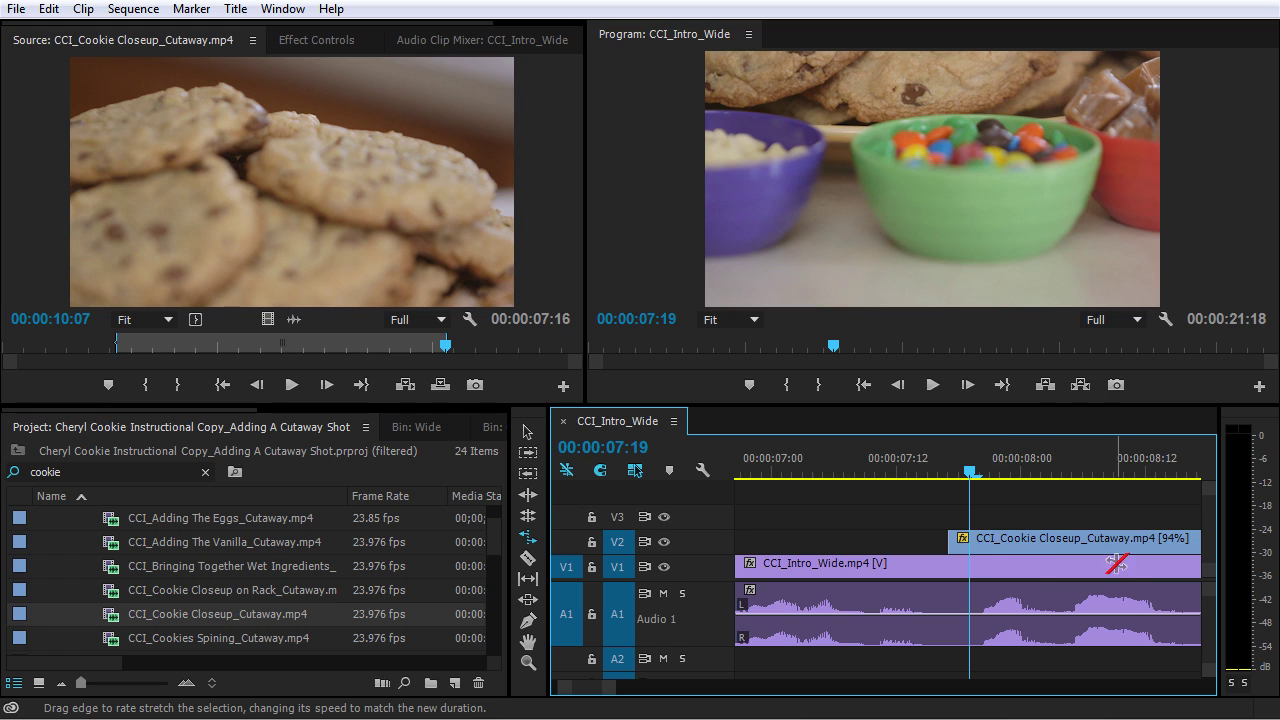
# Step: Play the slowed cutaway from 00:00:06:20 to 00:00:15:00 to review it, and switch back to the Selection tool
pyautogui.moveTo(973, 475); pyautogui.dragTo(957, 475)
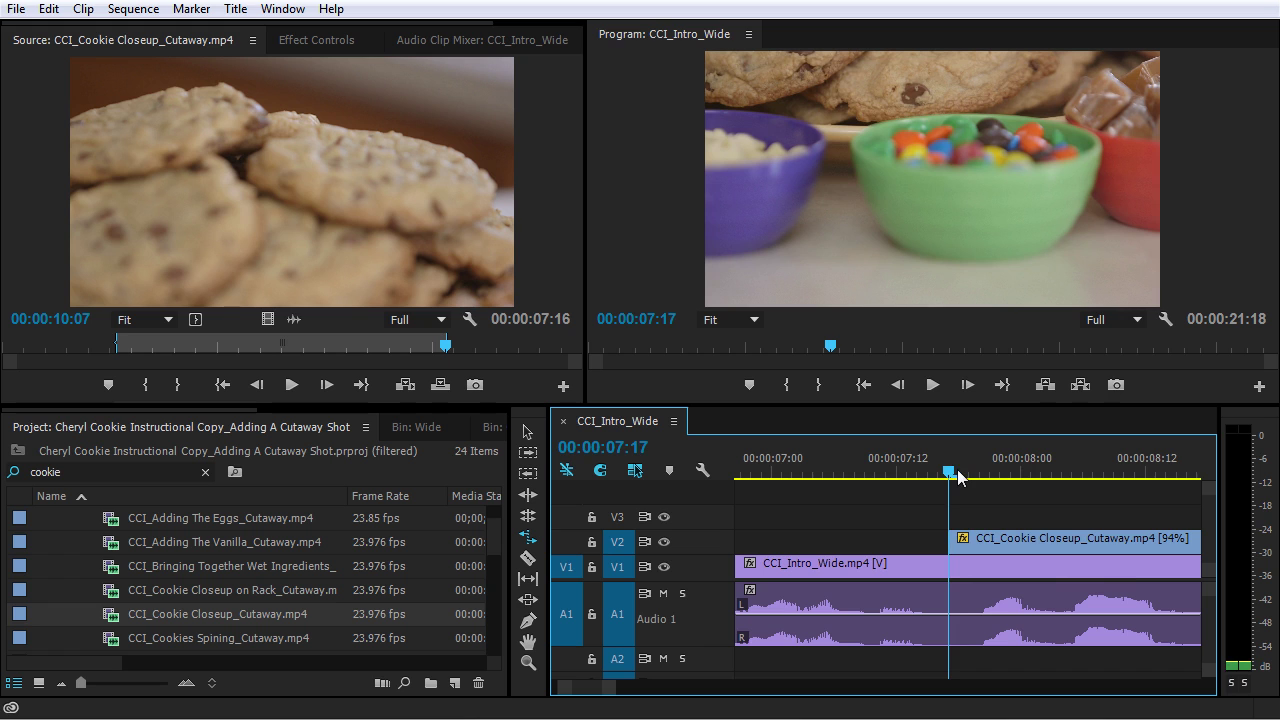
pyautogui.moveTo(957, 477); pyautogui.dragTo(742, 479)
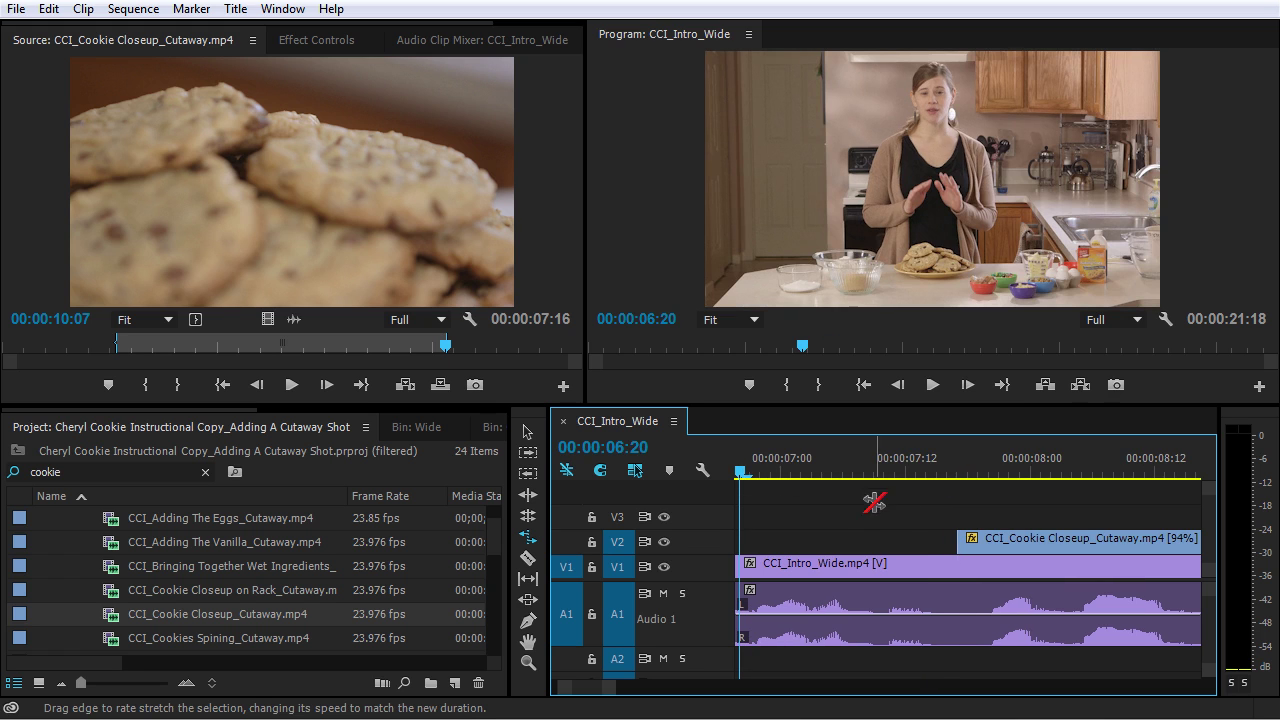
pyautogui.press('space')
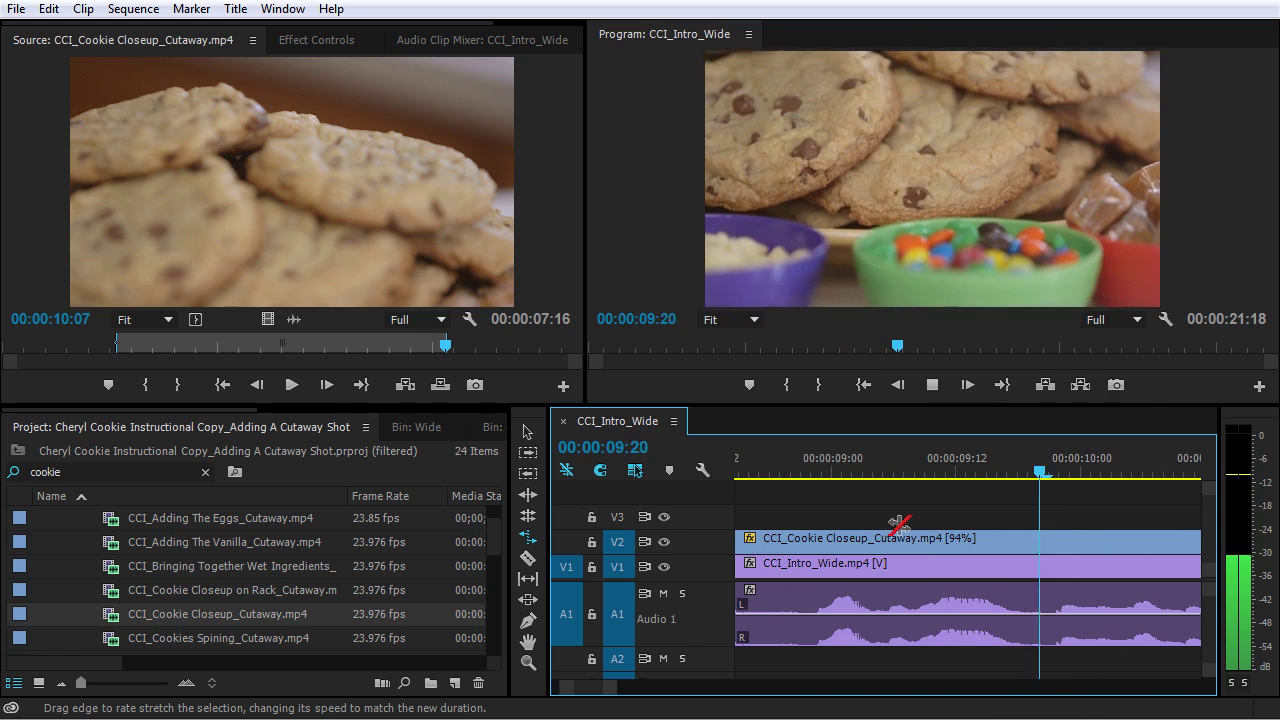
pyautogui.press('-')
pyautogui.press('-')
pyautogui.press('-')
pyautogui.press('=')
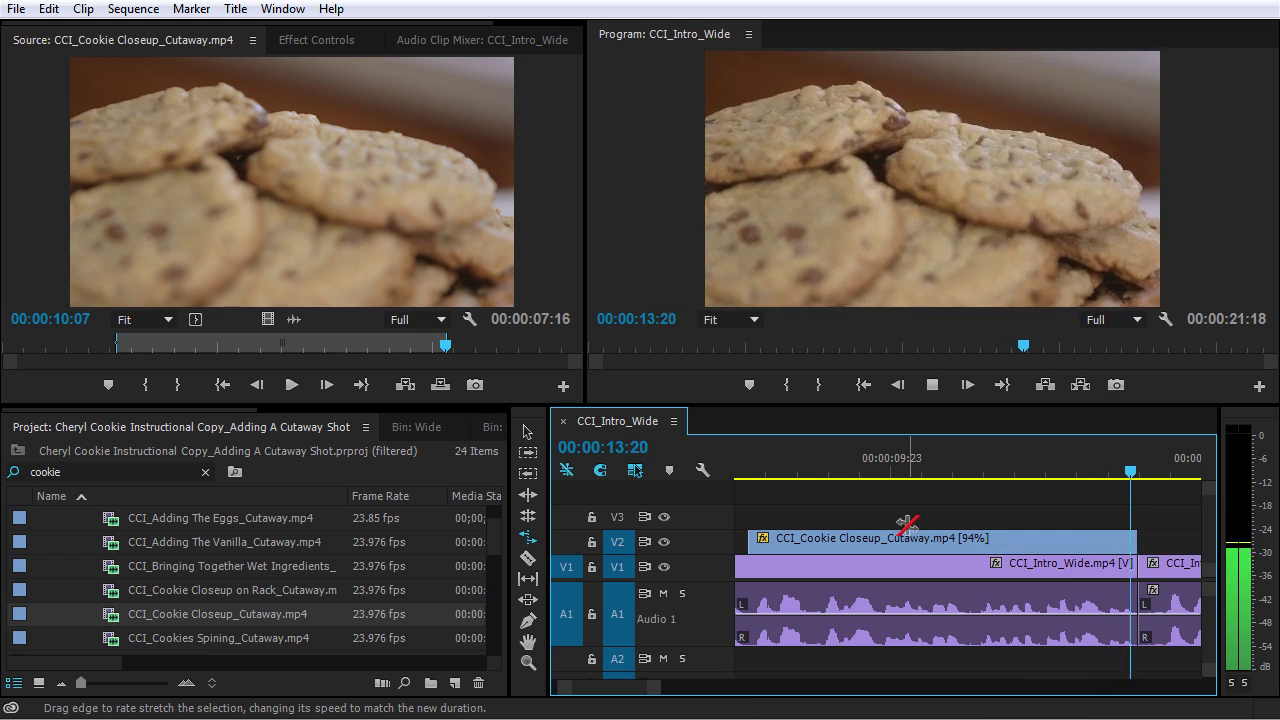
pyautogui.press('-')
pyautogui.press('space')
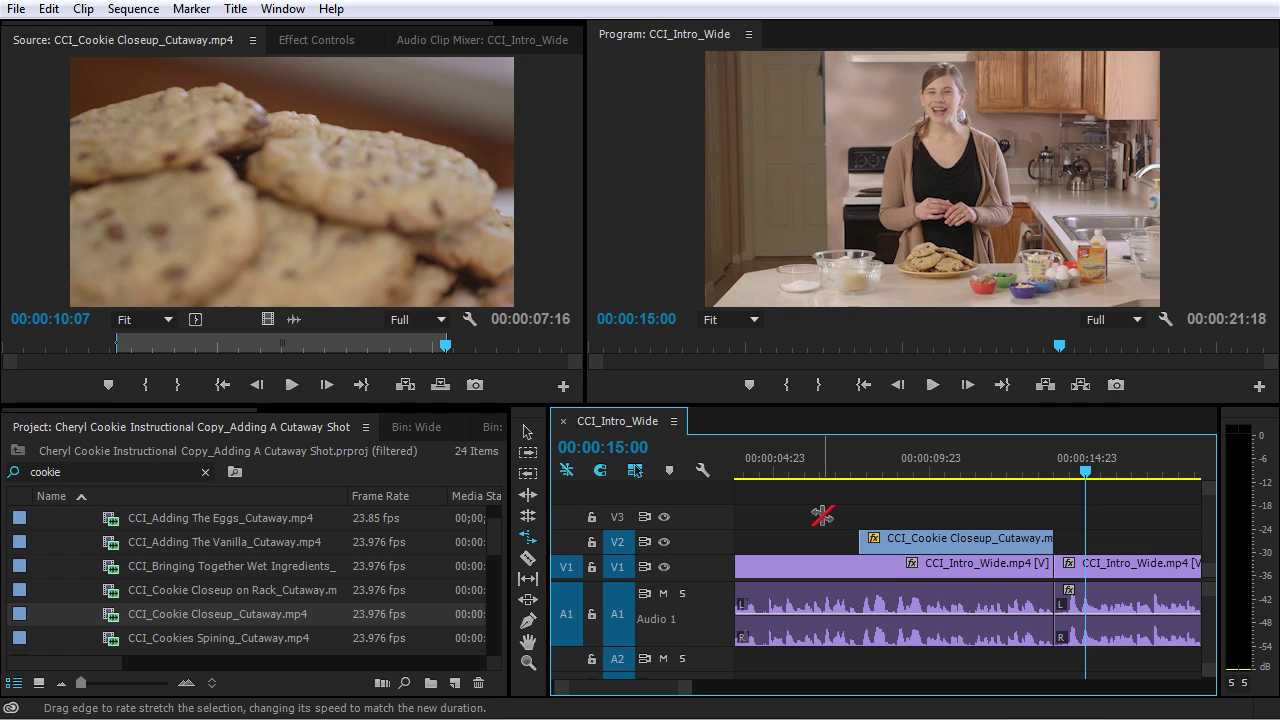
pyautogui.press('v')
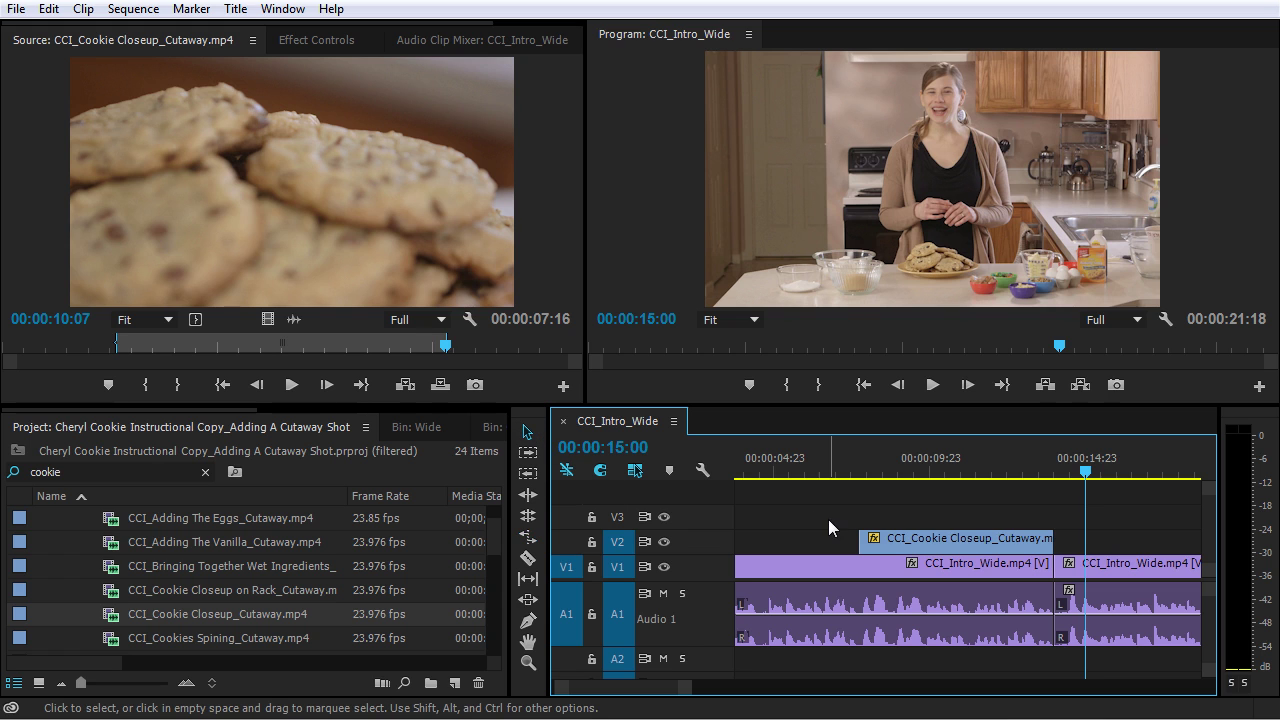